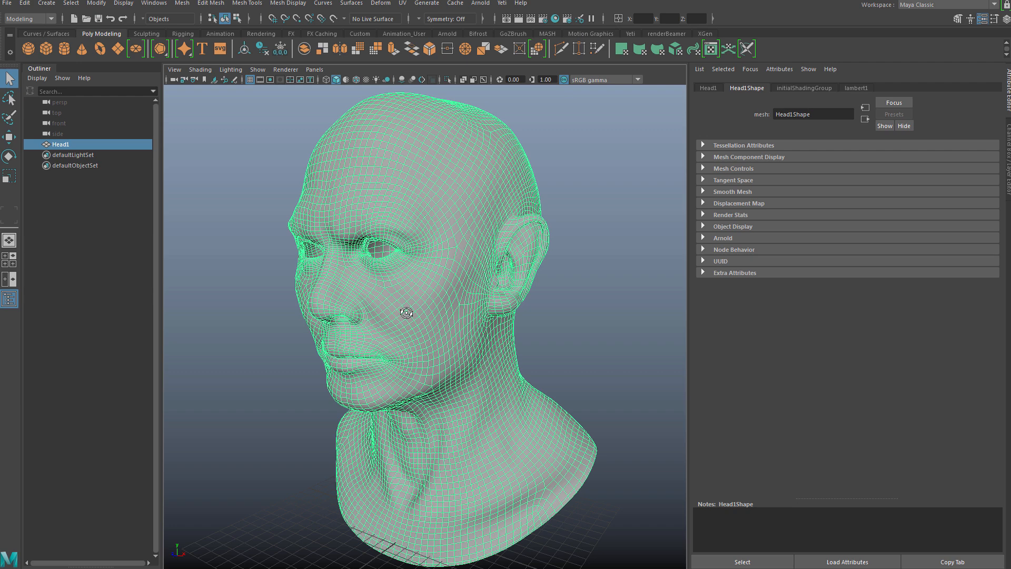
- Create a Yeti groom on the Head1 mesh
left_click_drag(405, 312, 404, 326, "alt")
left_click(502, 3)
left_click(526, 10)
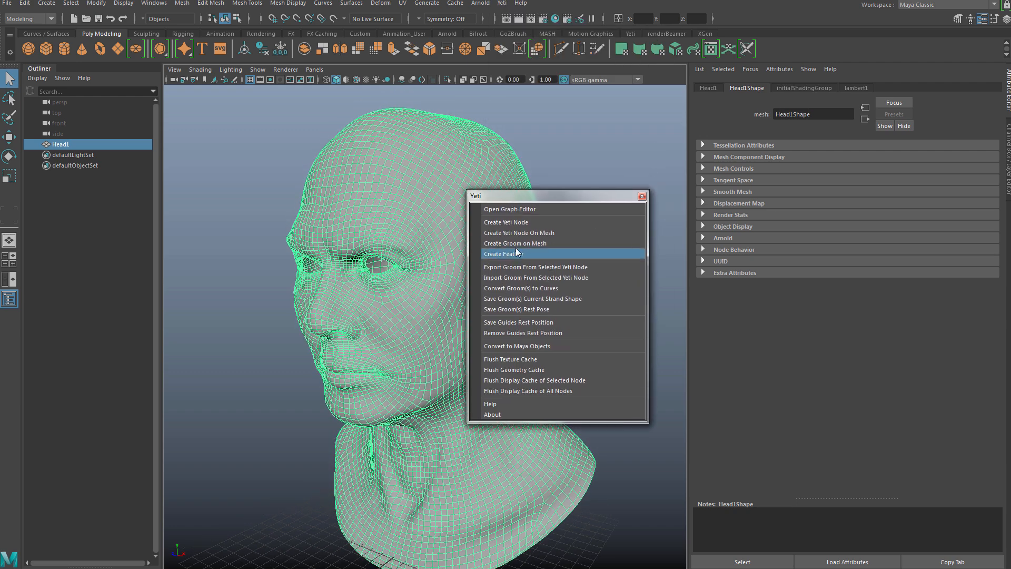
left_click(516, 244)
left_click(641, 196)
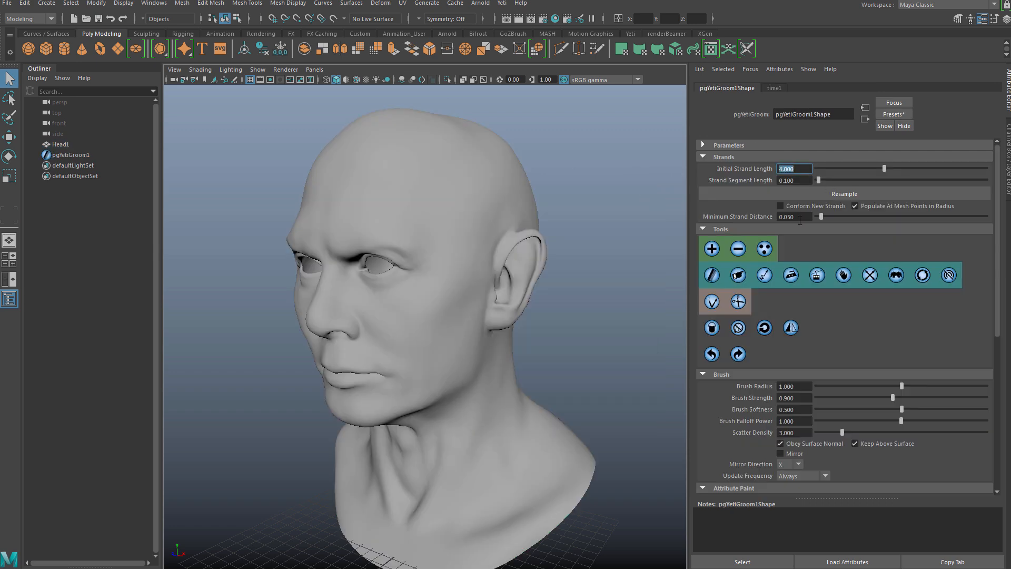
- Set the minimum strand distance to 1.000 and add groom strands across the whole scalp, from the forehead down to the nape
mouse_move(528, 211)
left_mouse_down("alt")
mouse_move(541, 243)
mouse_move(532, 255)
left_mouse_up("alt")
key("b")
mouse_move(415, 238)
left_mouse_down()
mouse_move(436, 239)
mouse_move(421, 275)
mouse_move(472, 253)
left_mouse_up()
left_click_drag(472, 255, 527, 253, "alt")
mouse_move(448, 211)
left_mouse_down()
mouse_move(406, 217)
mouse_move(426, 258)
left_mouse_up()
left_click_drag(472, 260, 521, 256, "alt")
mouse_move(447, 263)
left_mouse_down()
mouse_move(463, 256)
mouse_move(342, 311)
left_mouse_up()
mouse_move(342, 310)
left_mouse_down("alt")
mouse_move(377, 230)
mouse_move(437, 326)
left_mouse_up("alt")
mouse_move(437, 326)
left_mouse_down("alt")
mouse_move(493, 316)
mouse_move(483, 316)
mouse_move(477, 348)
left_mouse_up("alt")
mouse_move(476, 348)
left_mouse_down("alt")
mouse_move(460, 321)
mouse_move(401, 320)
left_mouse_up("alt")
right_click_drag(401, 321, 453, 295, "alt")
mouse_move(453, 295)
left_mouse_down("alt")
mouse_move(447, 219)
mouse_move(400, 211)
left_mouse_up("alt")
mouse_move(526, 237)
left_mouse_down()
mouse_move(450, 256)
mouse_move(495, 316)
left_mouse_up()
mouse_move(495, 316)
left_mouse_down("alt")
mouse_move(466, 302)
mouse_move(508, 420)
mouse_move(474, 458)
mouse_move(505, 400)
left_mouse_up("alt")
right_click_drag(505, 400, 433, 383, "alt")
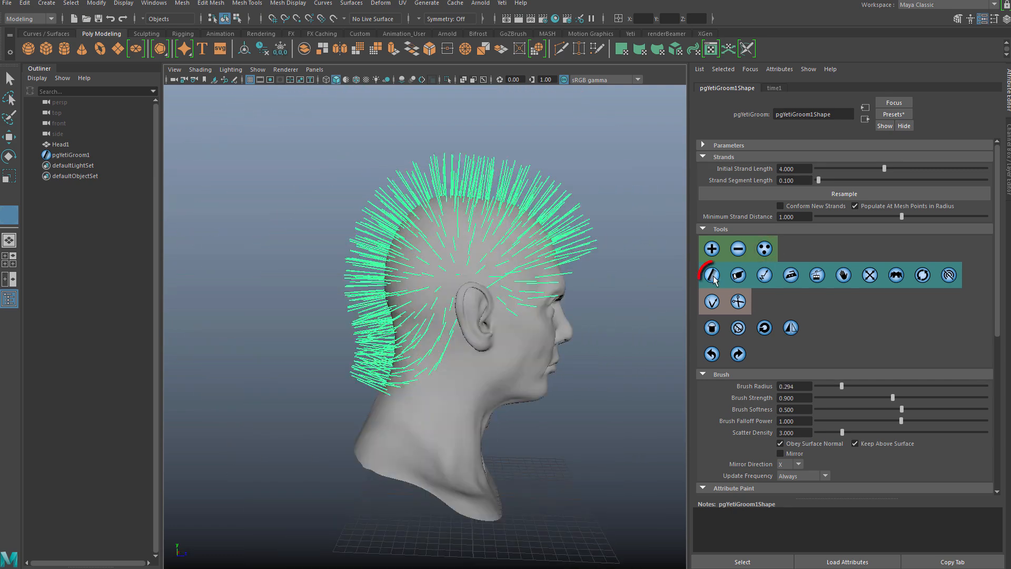
- Comb the groom strands backward and down over the top, both sides and back of the head
mouse_move(540, 304)
left_mouse_down()
mouse_move(530, 331)
mouse_move(507, 265)
mouse_move(413, 377)
left_mouse_up()
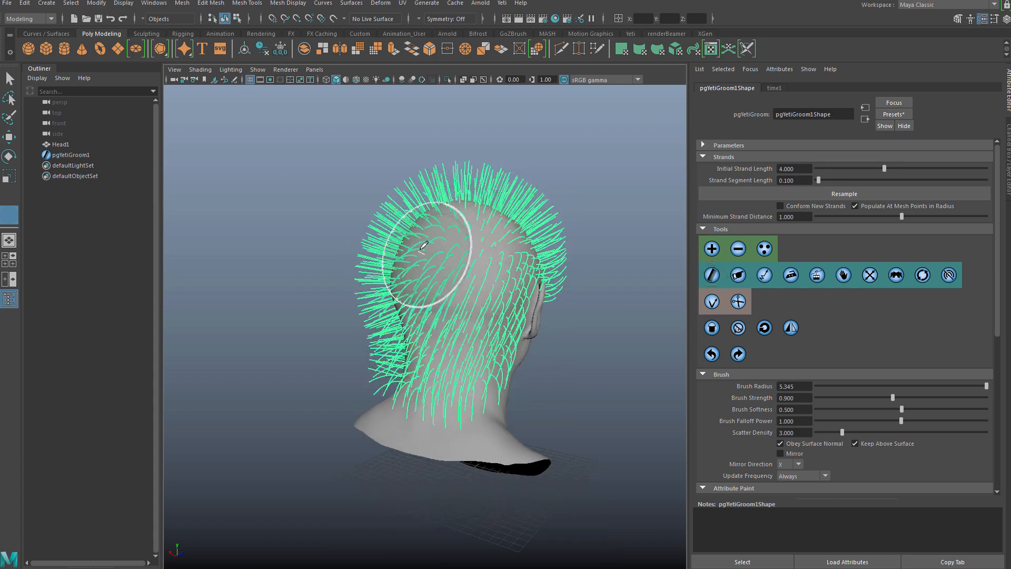
left_click_drag(423, 245, 484, 247, "alt")
left_click_drag(439, 316, 435, 395)
left_click_drag(389, 316, 453, 316, "alt")
mouse_move(390, 316)
left_mouse_down()
mouse_move(384, 384)
mouse_move(470, 323)
left_mouse_up()
mouse_move(337, 258)
left_mouse_down()
mouse_move(392, 215)
mouse_move(388, 250)
mouse_move(363, 263)
left_mouse_up()
left_click_drag(364, 264, 458, 279)
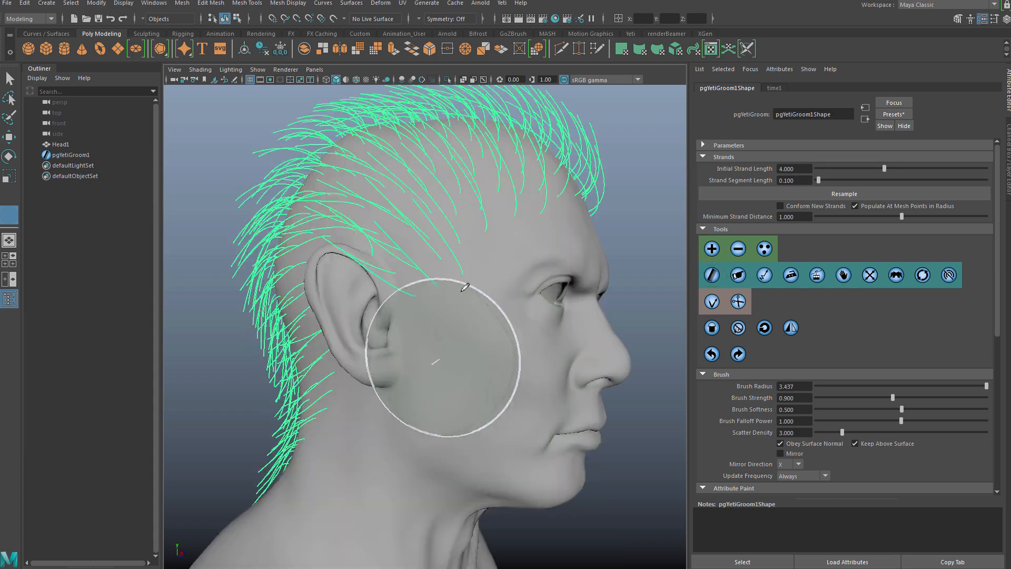
left_click_drag(467, 286, 503, 329, "alt")
left_click_drag(502, 329, 469, 333)
left_click_drag(527, 366, 501, 377, "alt")
left_click_drag(464, 365, 395, 361)
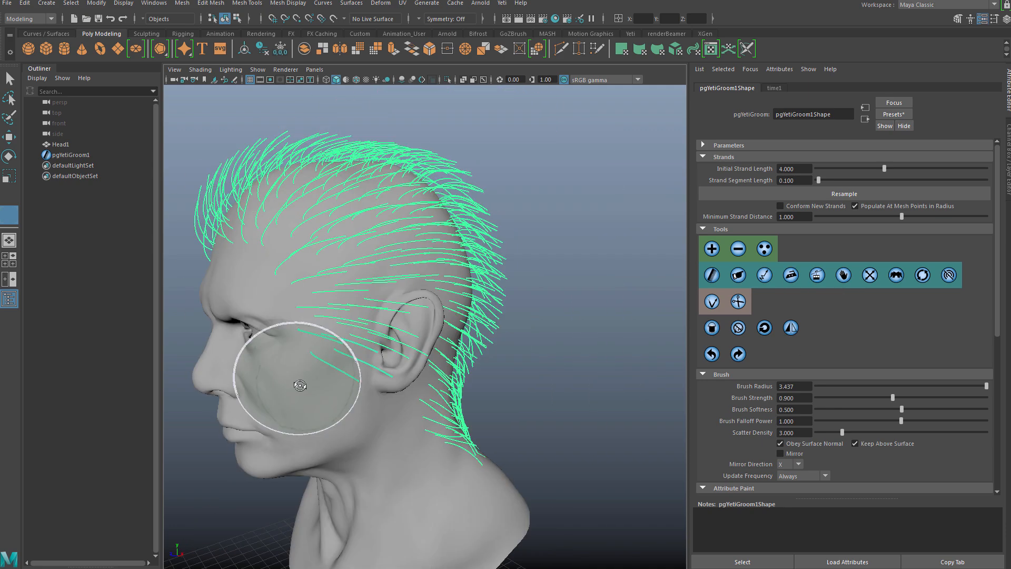
mouse_move(298, 345)
left_mouse_down()
mouse_move(310, 385)
mouse_move(367, 356)
mouse_move(388, 298)
mouse_move(384, 267)
mouse_move(428, 342)
mouse_move(497, 304)
mouse_move(510, 284)
left_mouse_up()
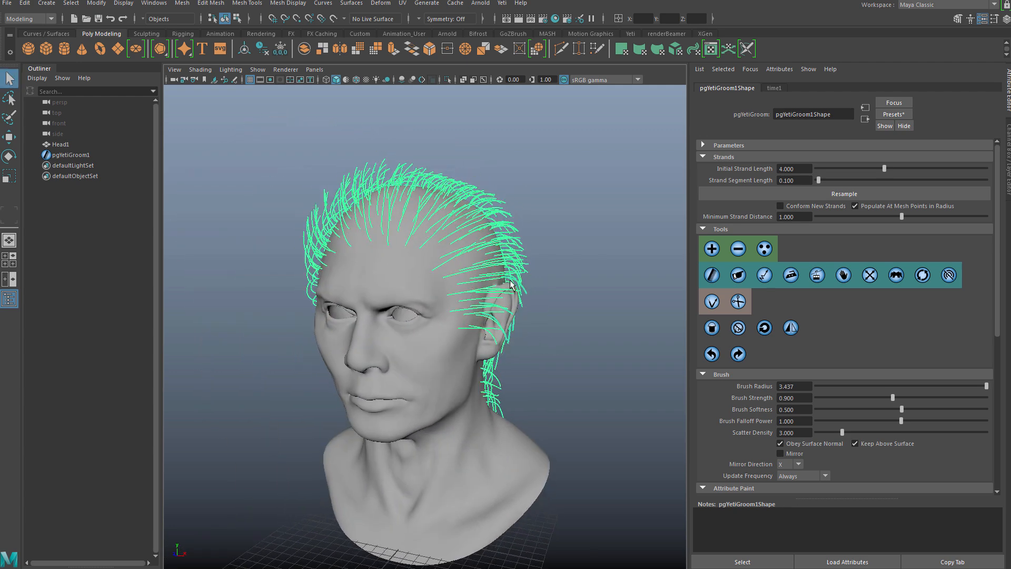
- Create a Yeti node on the Head1 mesh
left_click(61, 144)
left_click(502, 3)
left_click(532, 9)
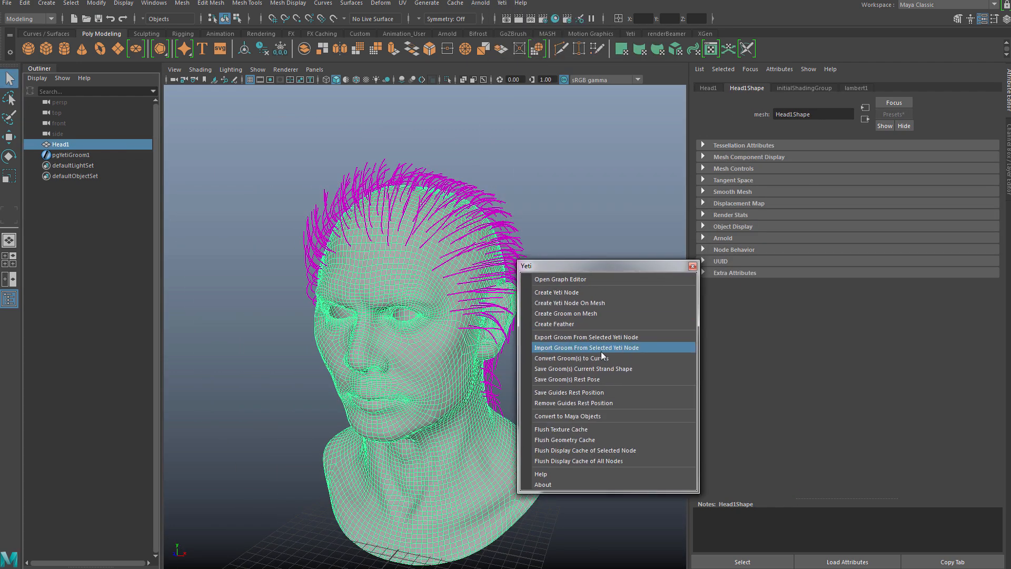
left_click(593, 304)
left_click(693, 266)
- Rename the new Yeti node as Hair and the groom as Groom_Hair
double_click(74, 165)
type("Hair")
key("Return")
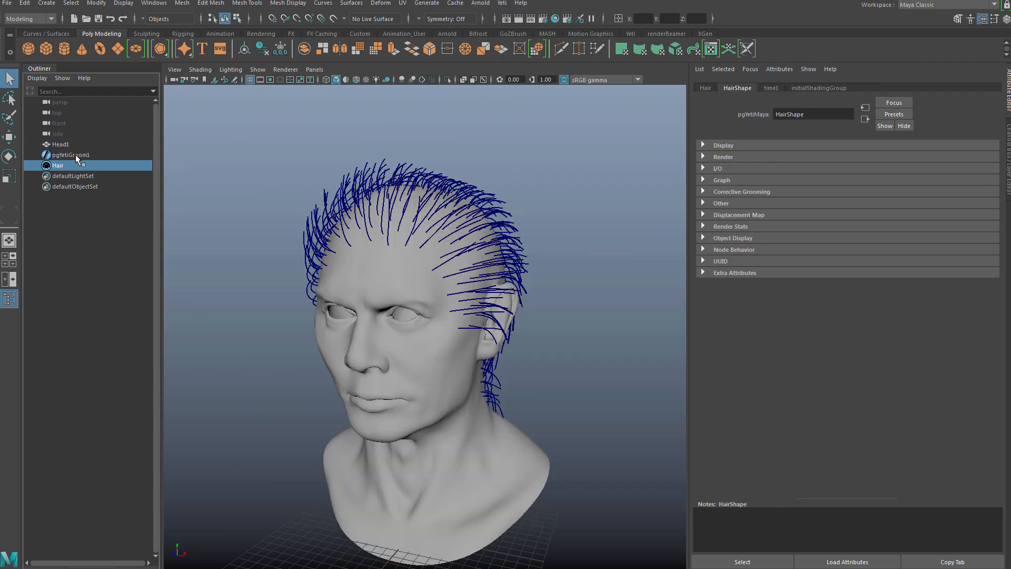
double_click(75, 153)
type("Groom_Hair")
key("Return")
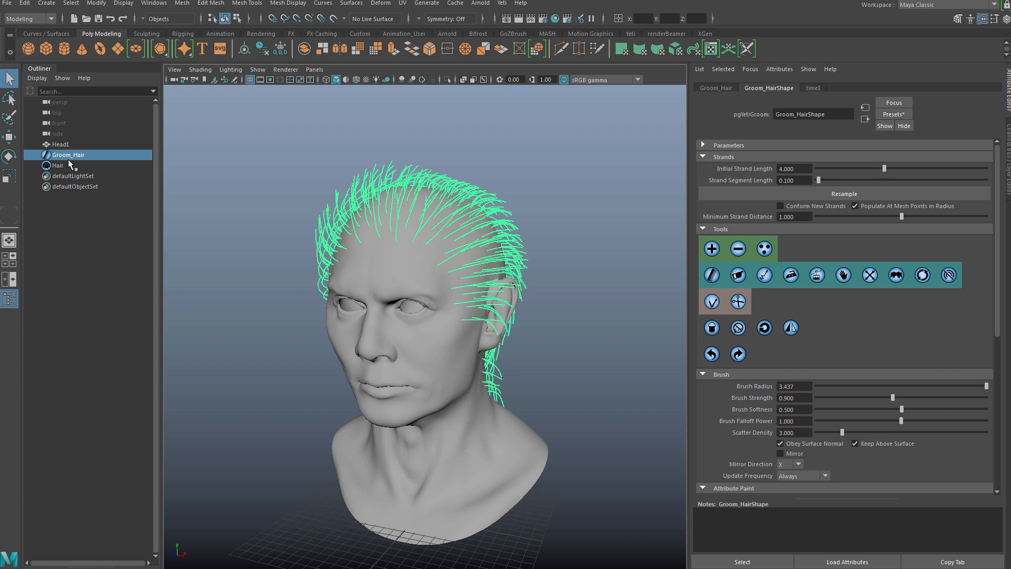
- Inspect the input grooms linked to the Hair node's graph
left_click(68, 163)
left_click(721, 179)
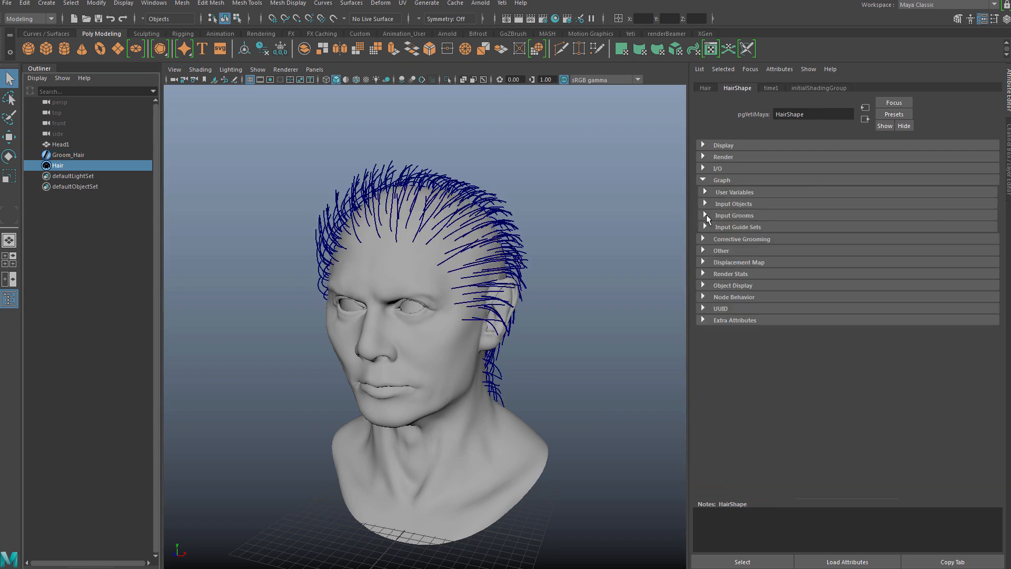
left_click(734, 215)
left_click(721, 227)
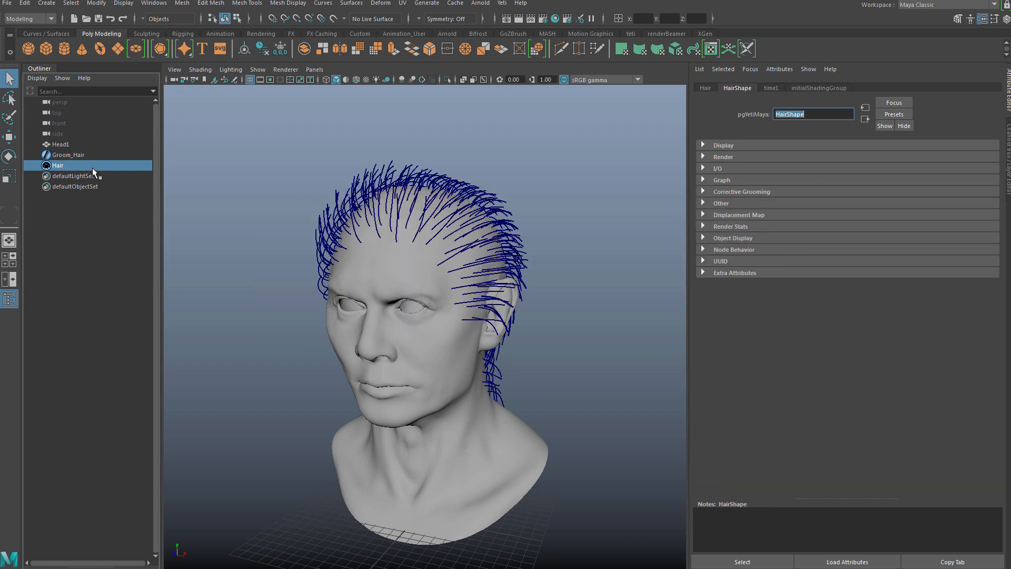
- Open the Yeti Graph Editor for the Hair node and arrange its window so the head stays in sight above it
left_click(505, 4)
left_click(512, 20)
left_click_drag(526, 558, 658, 273)
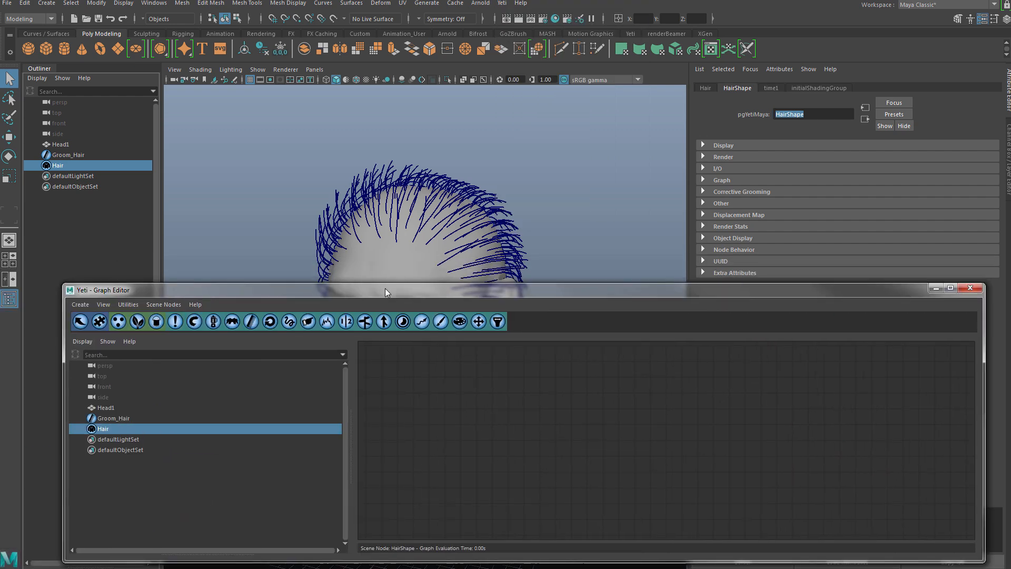
left_click_drag(385, 289, 392, 290)
left_click_drag(71, 346, 32, 348)
left_click_drag(318, 397, 120, 409)
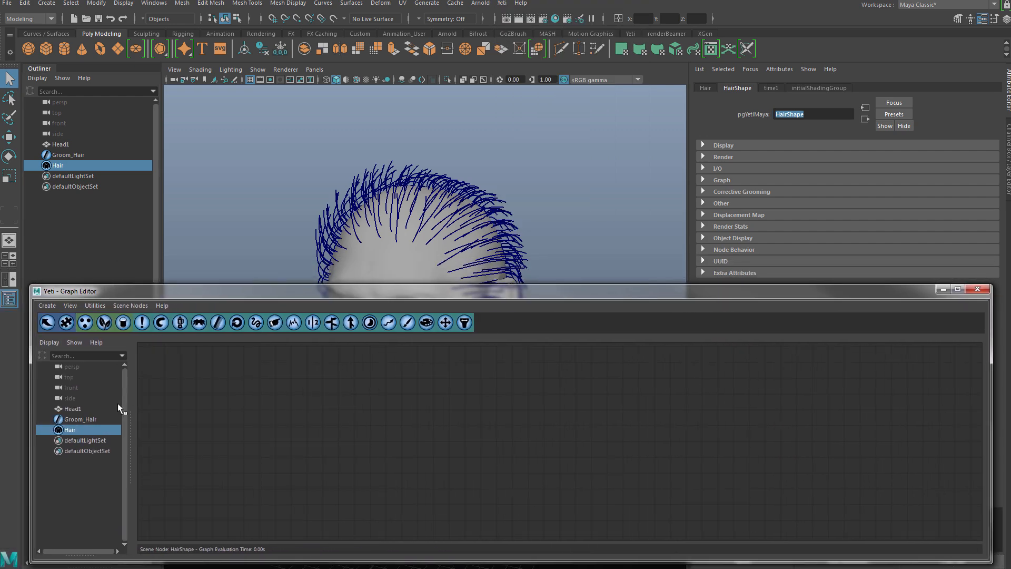
left_click_drag(220, 285, 221, 314)
left_click_drag(405, 263, 369, 253, "alt")
scroll(397, 237, "down", 4)
middle_click_drag(397, 225, 398, 194, "alt")
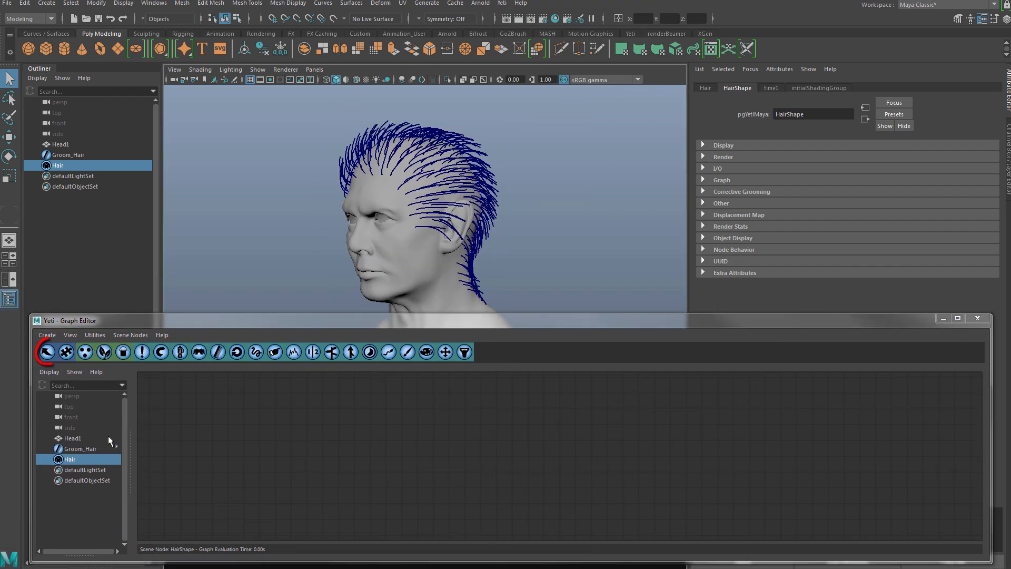
- Add an import node named import_GEO that imports the Head1Shape geometry
left_click(47, 353)
left_click_drag(64, 52, 242, 131)
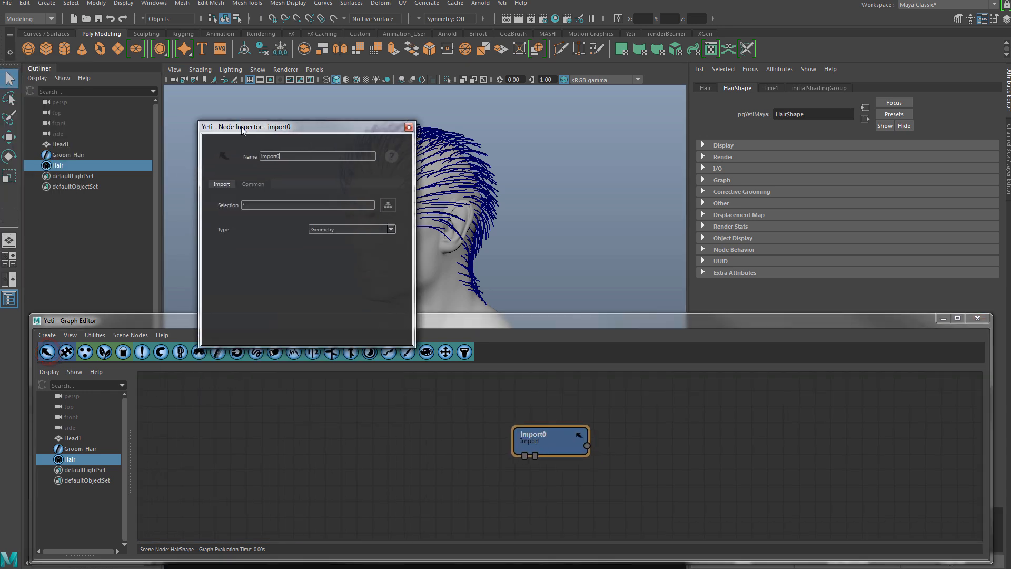
left_click(388, 205)
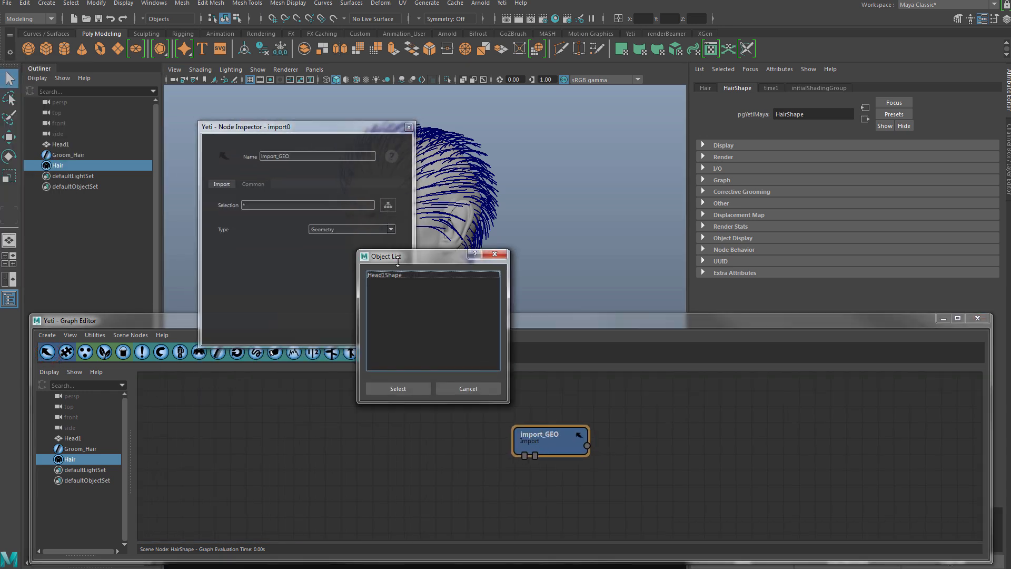
left_click(395, 274)
left_click(396, 388)
left_click(409, 128)
- Add a second import node named import_GROOM with type Groom that imports Groom_HairShape
left_click(47, 352)
left_click_drag(587, 480, 542, 495)
double_click(543, 494)
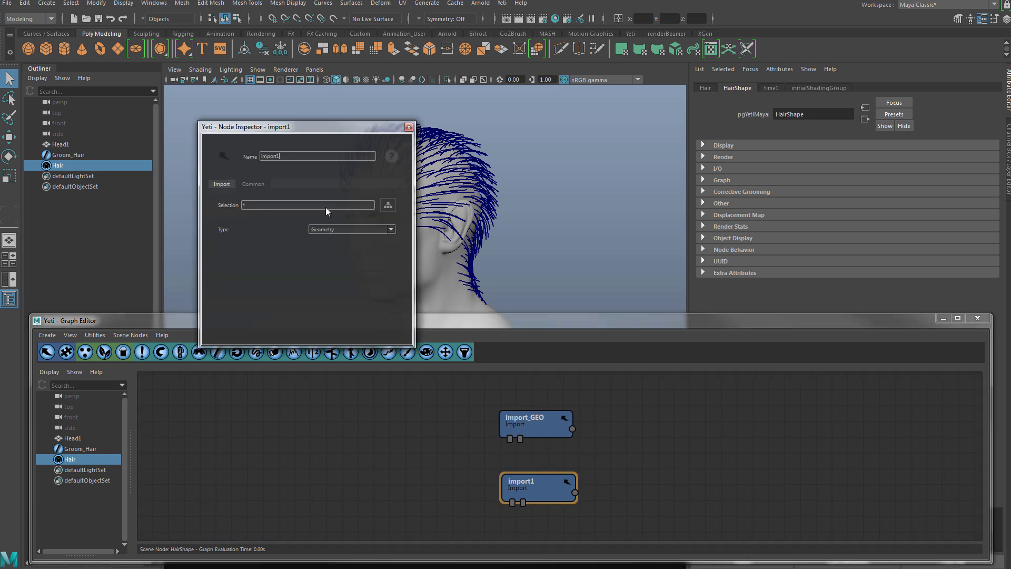
left_click(388, 205)
left_click(395, 273)
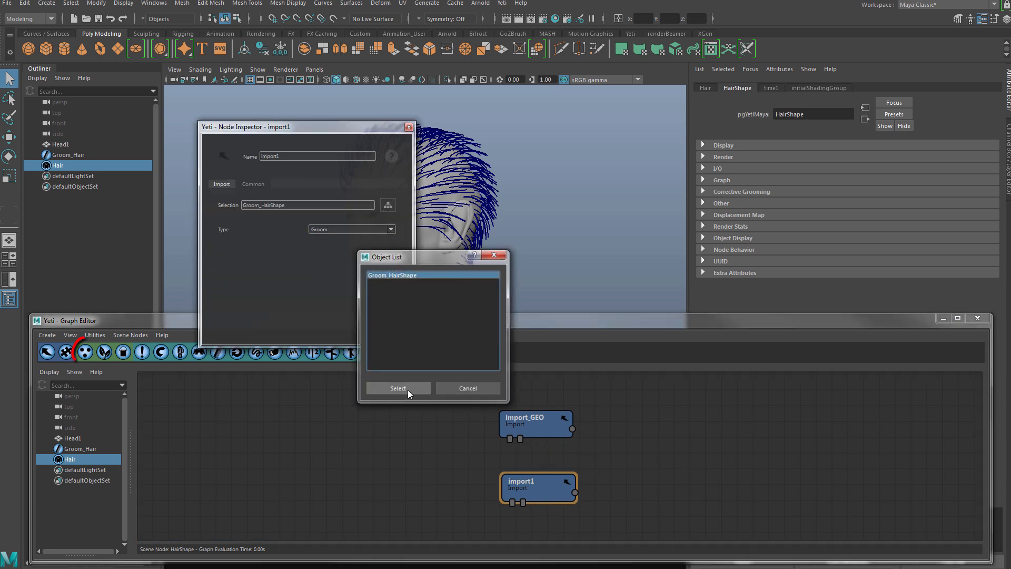
left_click(400, 388)
left_click(409, 128)
- Add scatter, grow and comb nodes chained after import_GEO and spread the nodes out in the graph
left_click(531, 425)
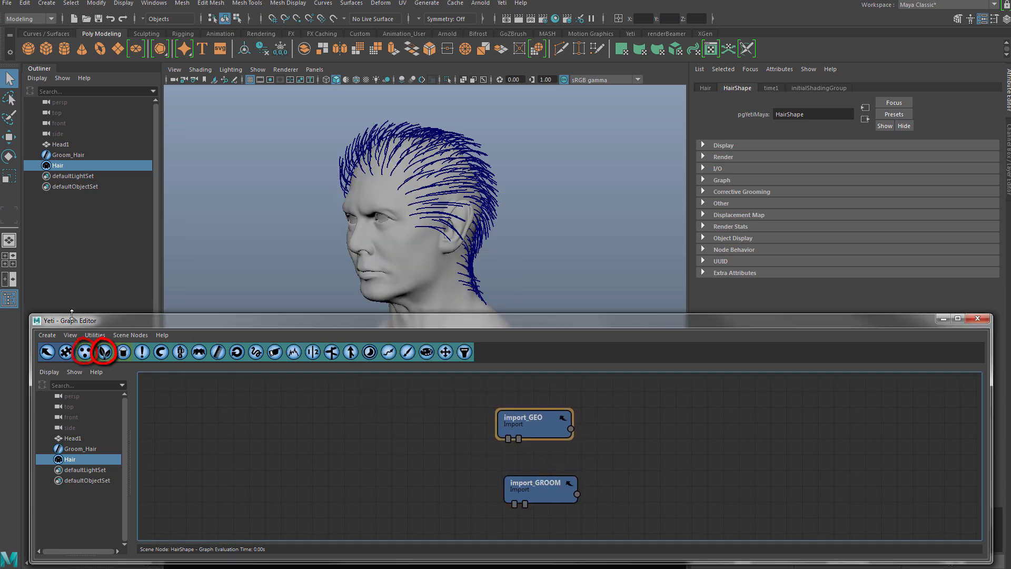
left_click(84, 353)
left_click(105, 353)
left_click(218, 352)
left_click_drag(342, 387, 489, 443)
left_click_drag(485, 441, 483, 420)
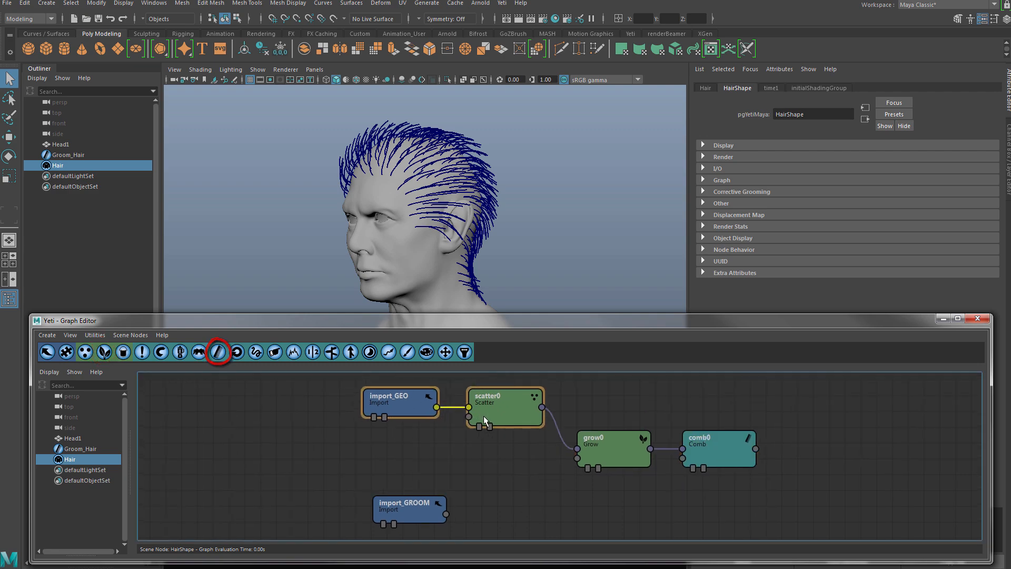
- Display the scatter node's output and the grow node's output in turn on the head
left_click(479, 427)
middle_click_drag(433, 258, 437, 225, "alt")
left_click_drag(489, 217, 510, 354, "alt")
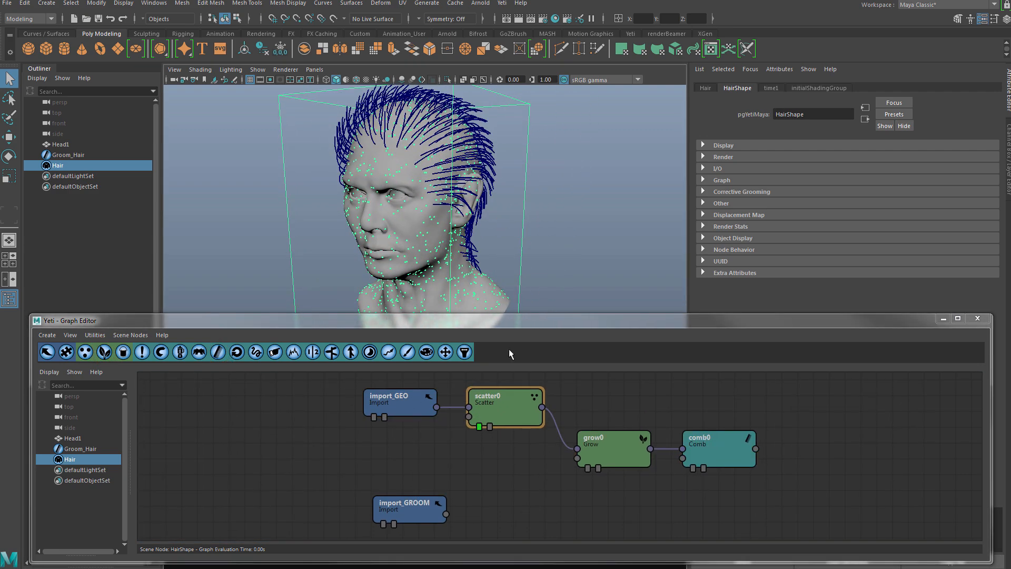
left_click(610, 450)
left_click(587, 468)
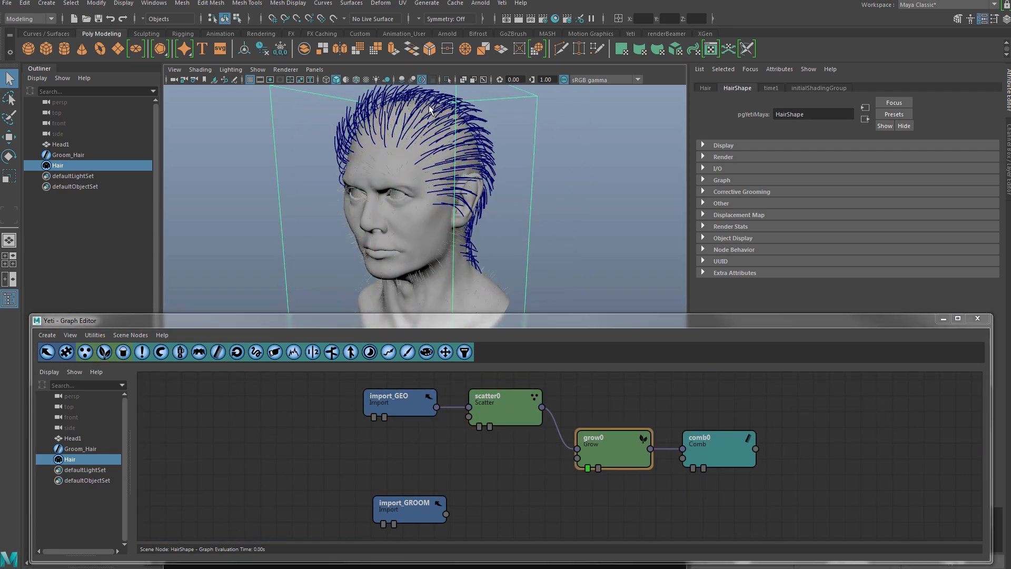
scroll(463, 156, "up", 5)
left_click_drag(463, 156, 368, 158, "alt")
- Connect import_GROOM to the grow node's second input and set the grow node's minimum length to 0.42
left_click_drag(445, 513, 576, 458)
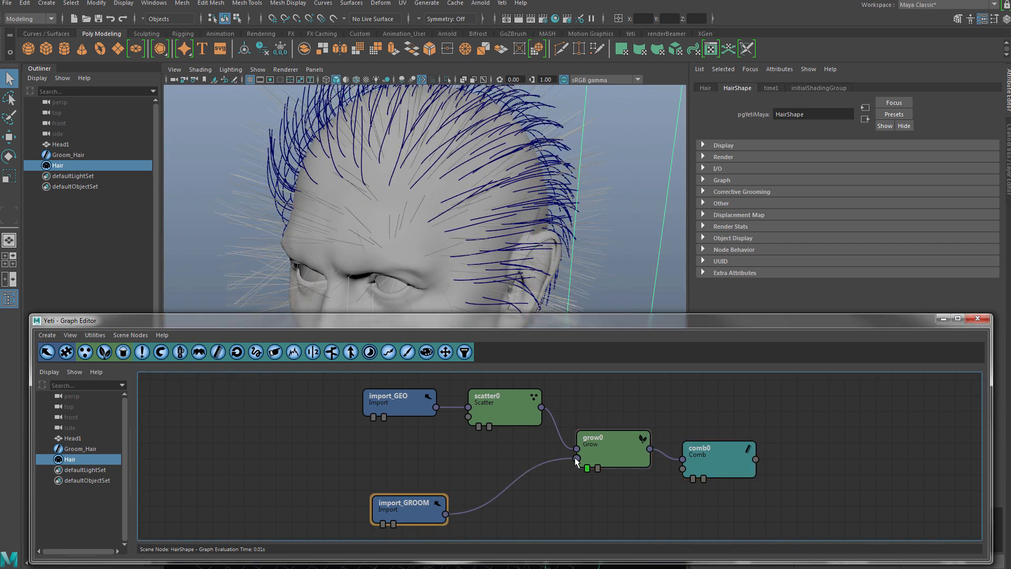
double_click(579, 429)
left_click_drag(337, 233, 322, 232)
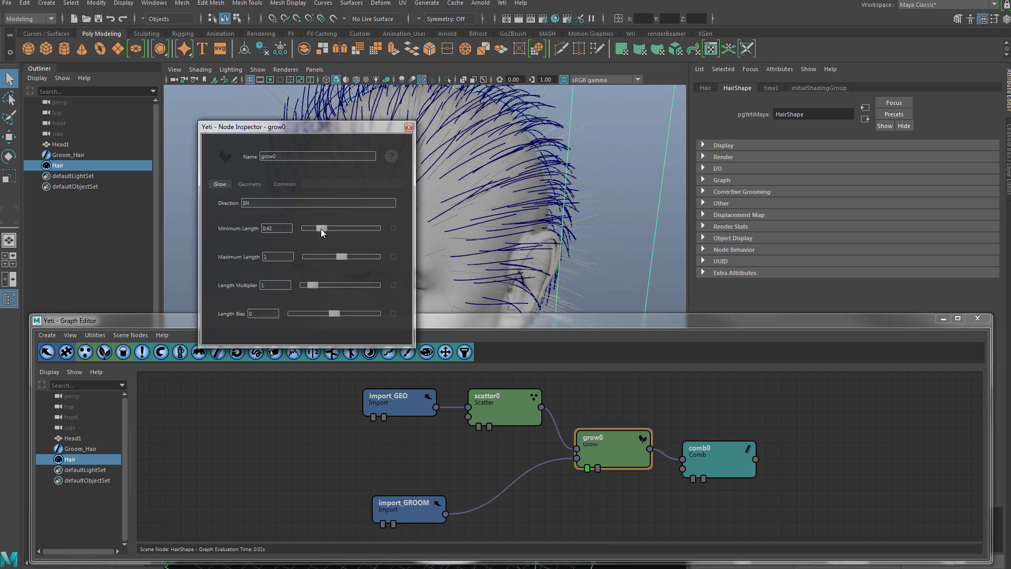
left_click(250, 185)
left_click(574, 324)
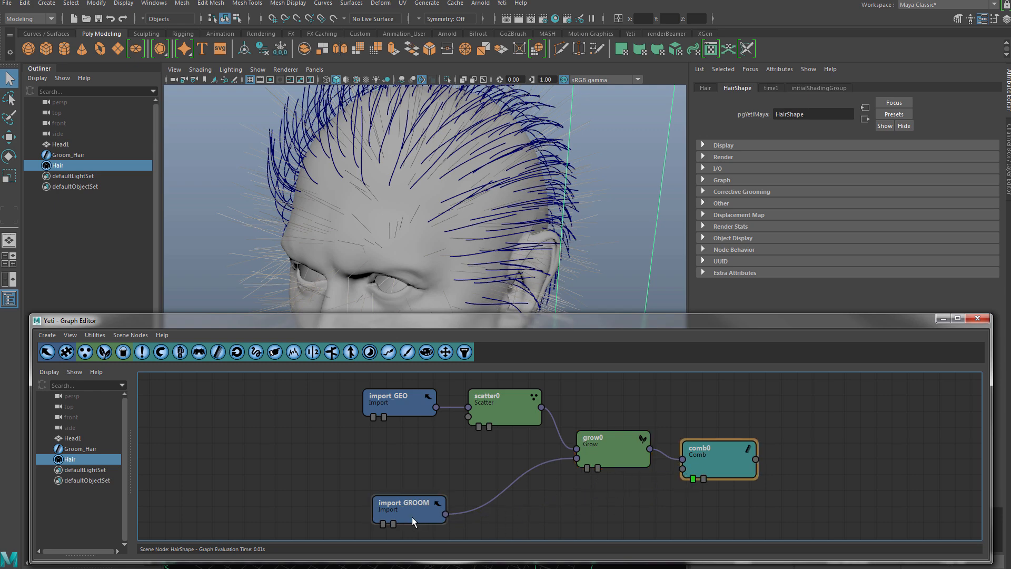
- Connect import_GROOM to the comb node's second input so the fibres follow the groom
left_click_drag(446, 513, 659, 479)
mouse_move(449, 214)
left_mouse_down("alt")
mouse_move(392, 196)
mouse_move(444, 212)
left_mouse_up("alt")
middle_click_drag(444, 211, 429, 216, "alt")
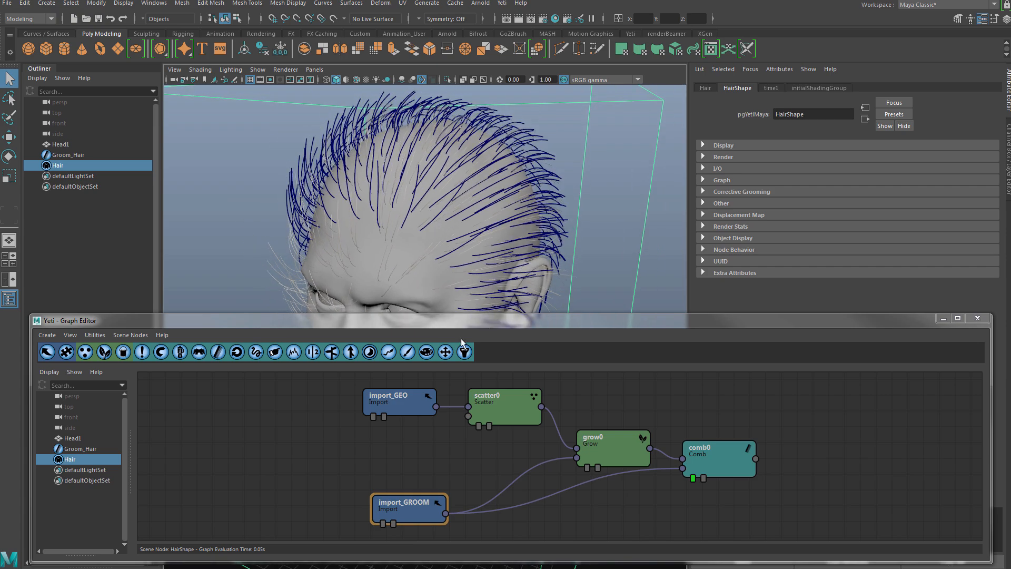
left_click(400, 401)
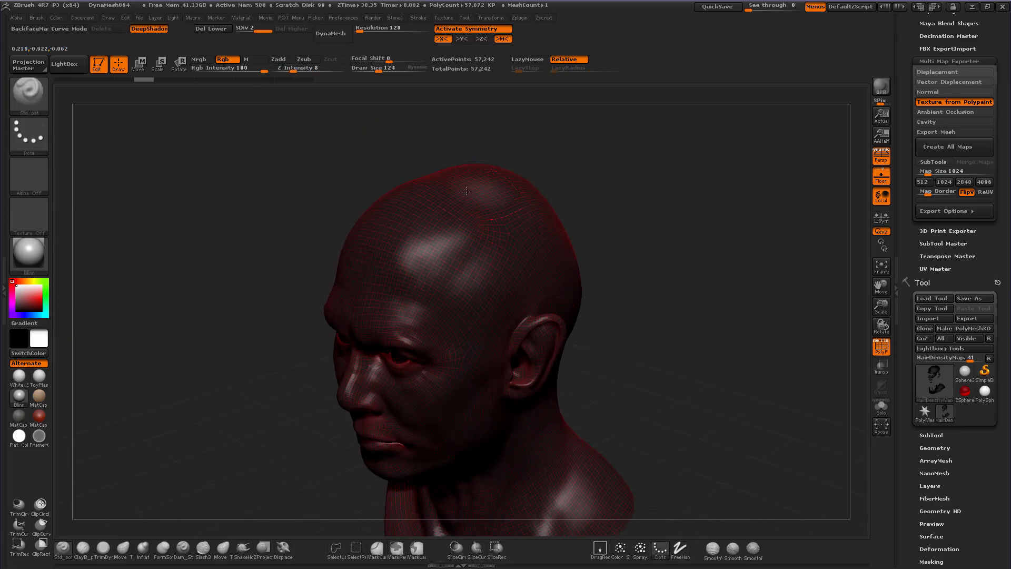
- Switch to ZBrush and polypaint the scalp area white on the black head, from the hairline to the back
mouse_move(466, 191)
left_mouse_down()
mouse_move(526, 232)
mouse_move(447, 266)
mouse_move(550, 287)
left_mouse_up()
left_click_drag(684, 263, 553, 247)
mouse_move(606, 237)
left_mouse_down()
mouse_move(643, 341)
mouse_move(711, 363)
left_mouse_up()
mouse_move(447, 295)
left_mouse_down()
mouse_move(695, 293)
mouse_move(537, 316)
mouse_move(481, 237)
left_mouse_up()
mouse_move(622, 222)
left_mouse_down()
mouse_move(527, 226)
mouse_move(490, 306)
left_mouse_up()
mouse_move(489, 306)
left_mouse_down()
mouse_move(670, 214)
mouse_move(490, 342)
left_mouse_up()
left_click_drag(431, 210, 484, 347)
mouse_move(484, 348)
right_mouse_down("ctrl")
mouse_move(473, 274)
mouse_move(558, 316)
right_mouse_up("ctrl")
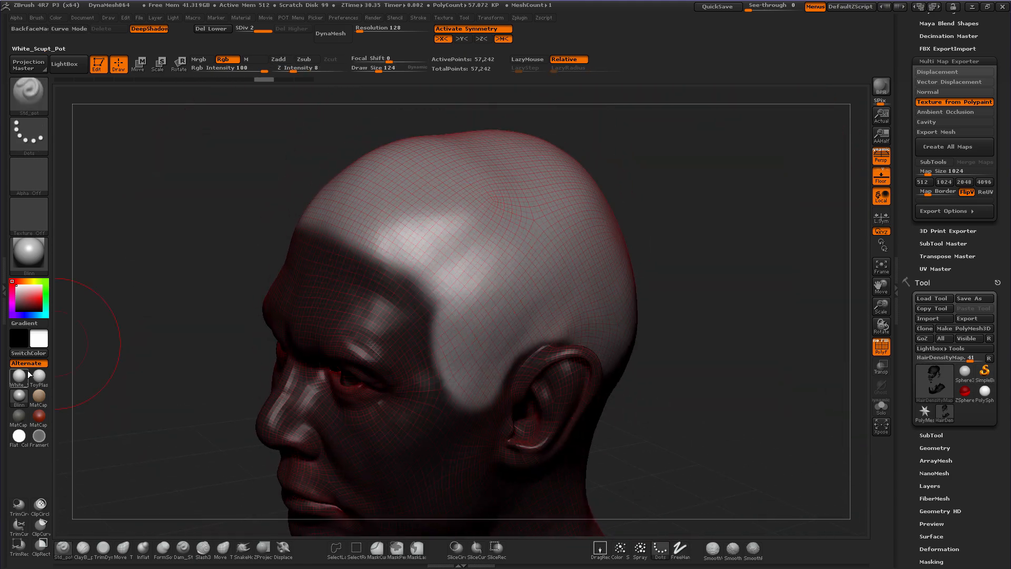
- Apply the White_Scupt_Pot material and refine the painted hairline at the temple, around the ear and on the forehead with draw size 95
left_click(28, 372)
right_click_drag(416, 352, 395, 362)
mouse_move(395, 321)
left_mouse_down("alt")
mouse_move(382, 302)
mouse_move(395, 282)
mouse_move(428, 427)
left_mouse_up("alt")
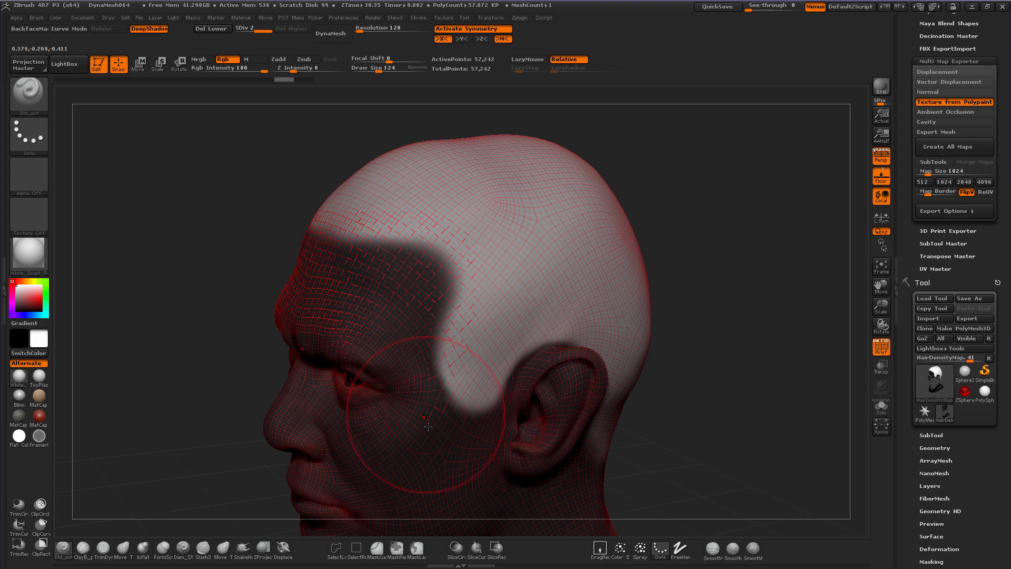
right_click_drag(428, 426, 432, 463, "ctrl")
mouse_move(431, 463)
right_mouse_down()
mouse_move(413, 416)
mouse_move(426, 377)
right_mouse_up()
key("s")
mouse_move(425, 376)
left_mouse_down()
mouse_move(415, 379)
mouse_move(408, 210)
mouse_move(434, 351)
left_mouse_up()
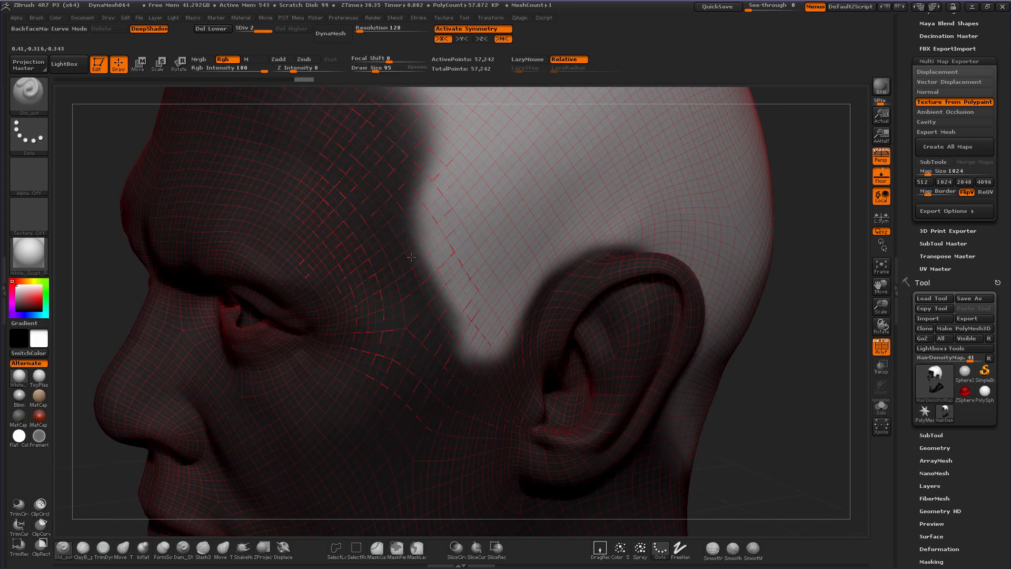
left_click_drag(411, 257, 440, 340, "alt")
right_click_drag(483, 342, 519, 337)
mouse_move(519, 337)
right_mouse_down("ctrl")
mouse_move(510, 285)
mouse_move(529, 279)
right_mouse_up("ctrl")
left_click_drag(328, 229, 346, 227)
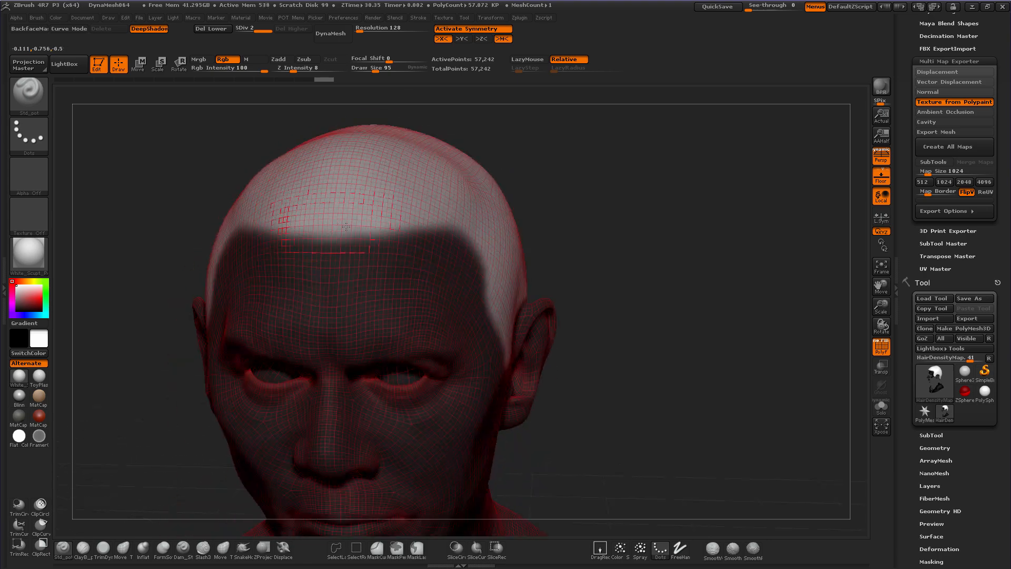
- Create and export the texture map from polypaint at map size 1024
right_click_drag(438, 190, 393, 195)
right_click_drag(393, 195, 397, 131, "ctrl")
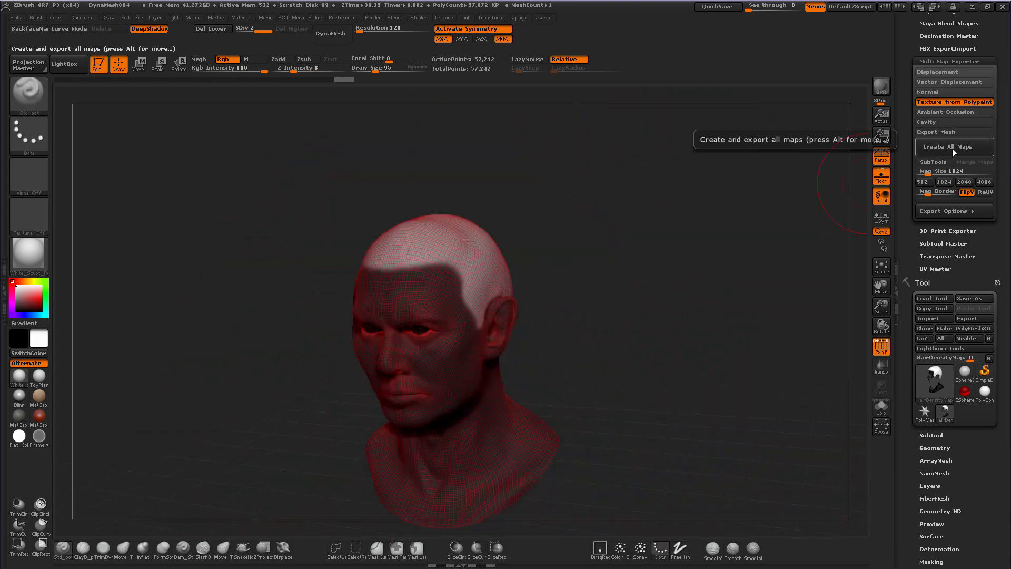
left_click(954, 148)
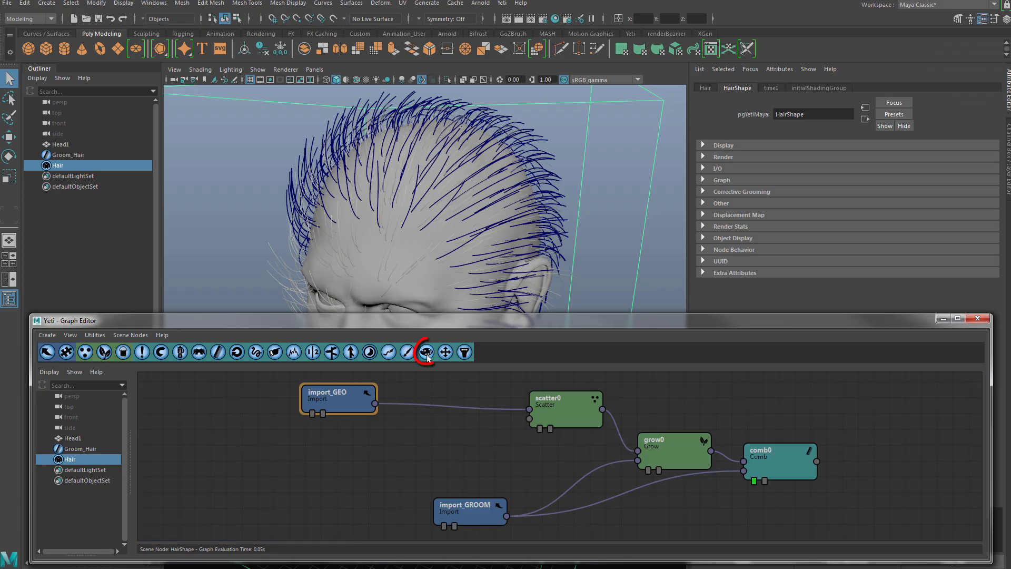
- Insert a texture node between import_GEO and scatter0, load HairDensityMap-TM1001.tif and set its attribute to density
left_click(427, 353)
double_click(446, 401)
left_click(389, 205)
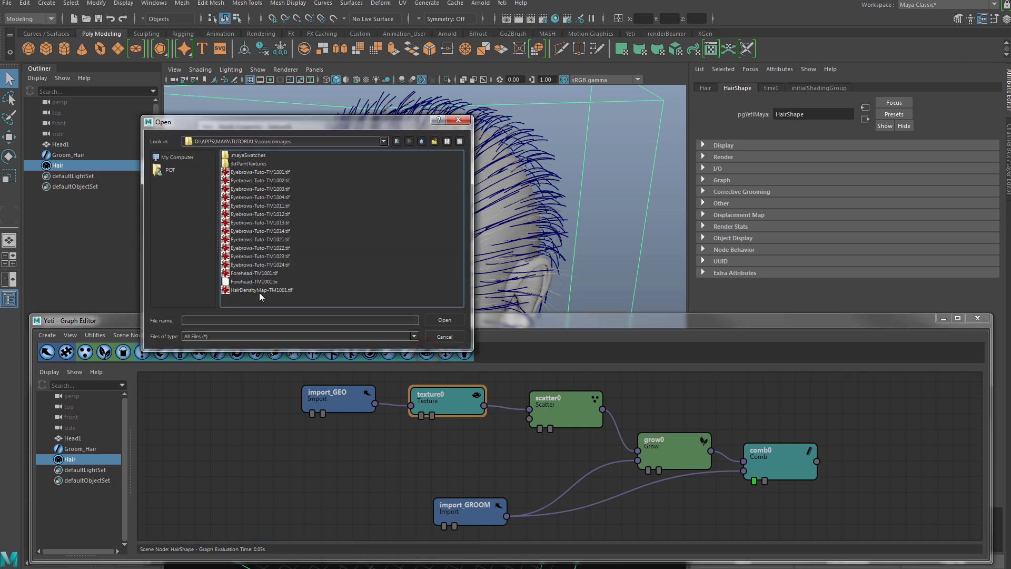
left_click(441, 322)
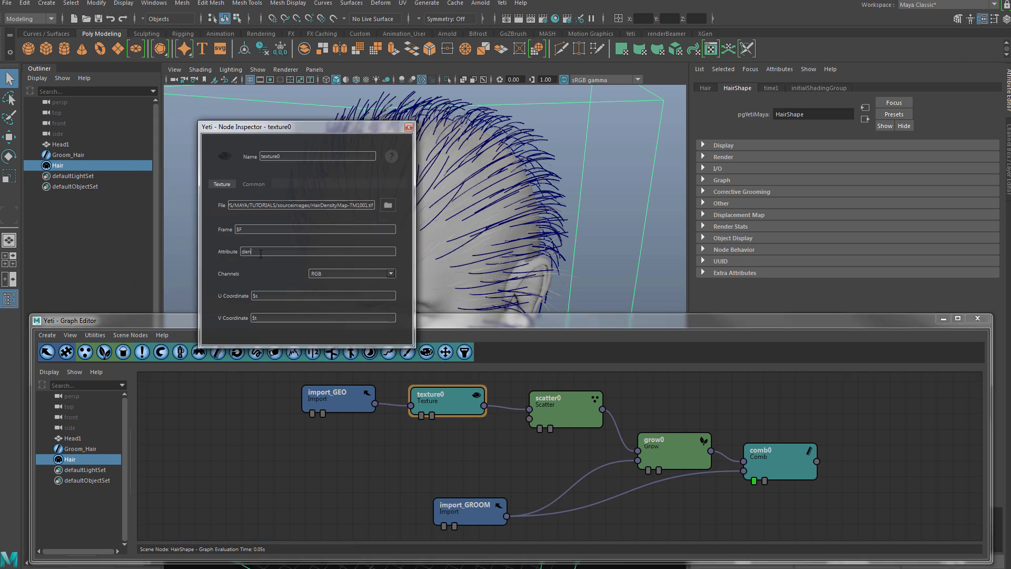
left_click(260, 254)
type("density")
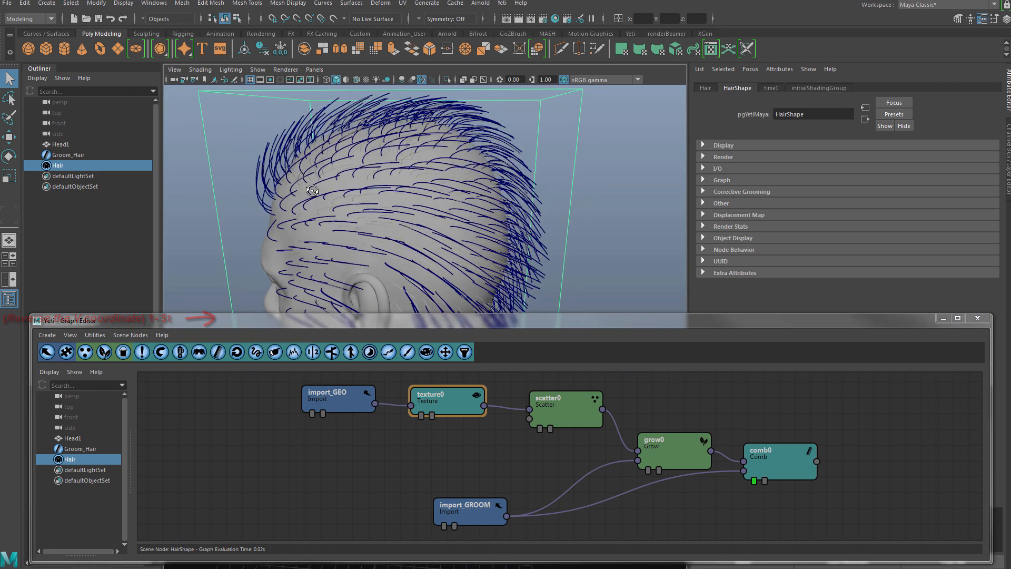
- Adjust the Relax Steps in scatter0's distribution settings
double_click(566, 409)
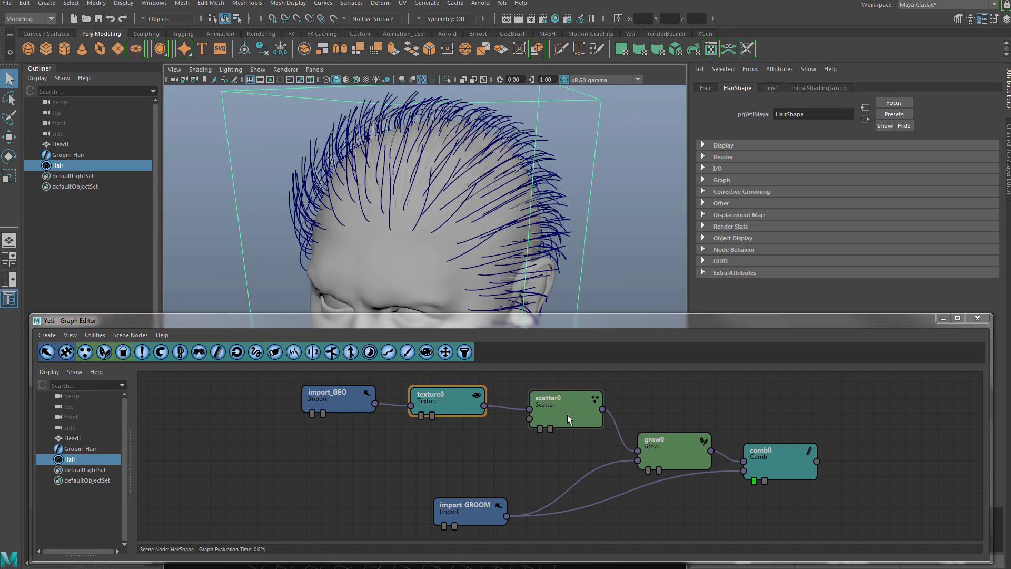
left_click_drag(137, 108, 126, 107)
left_click(92, 163)
left_click(229, 181)
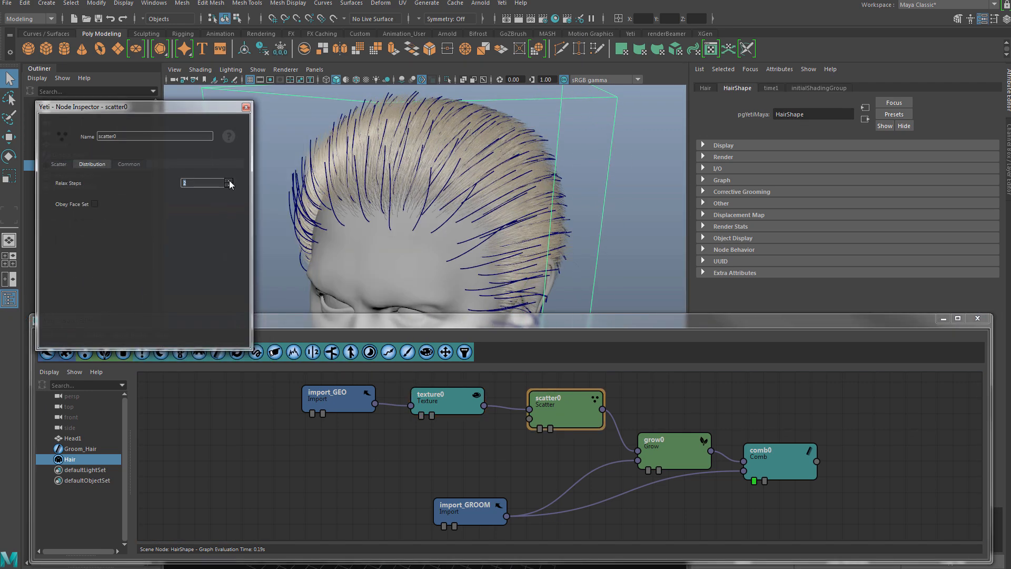
left_click(247, 106)
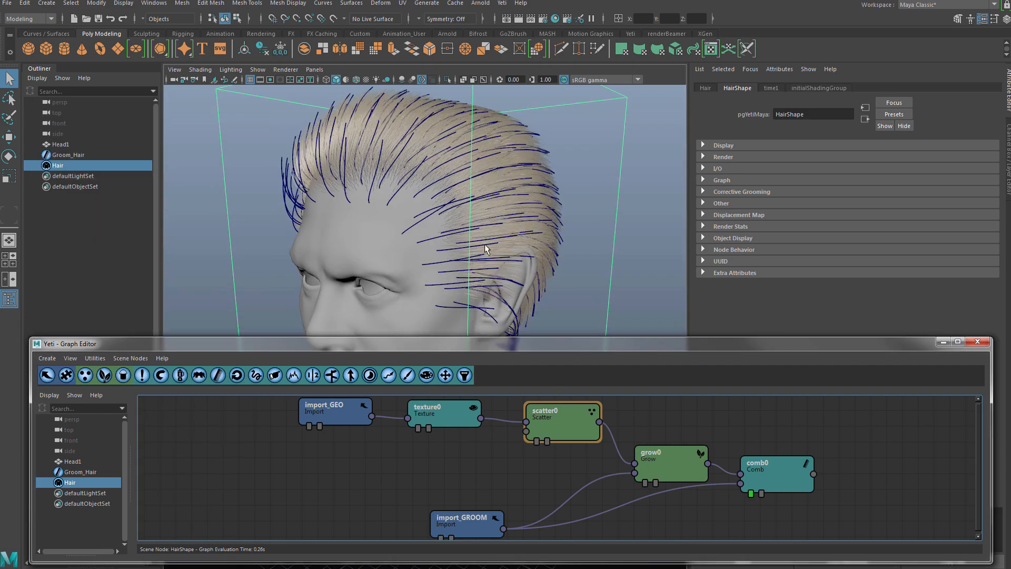
- Select Groom_Hair and brush away the stray guide strands outside the hairline at the temple and nape
left_click_drag(481, 242, 479, 265, "alt")
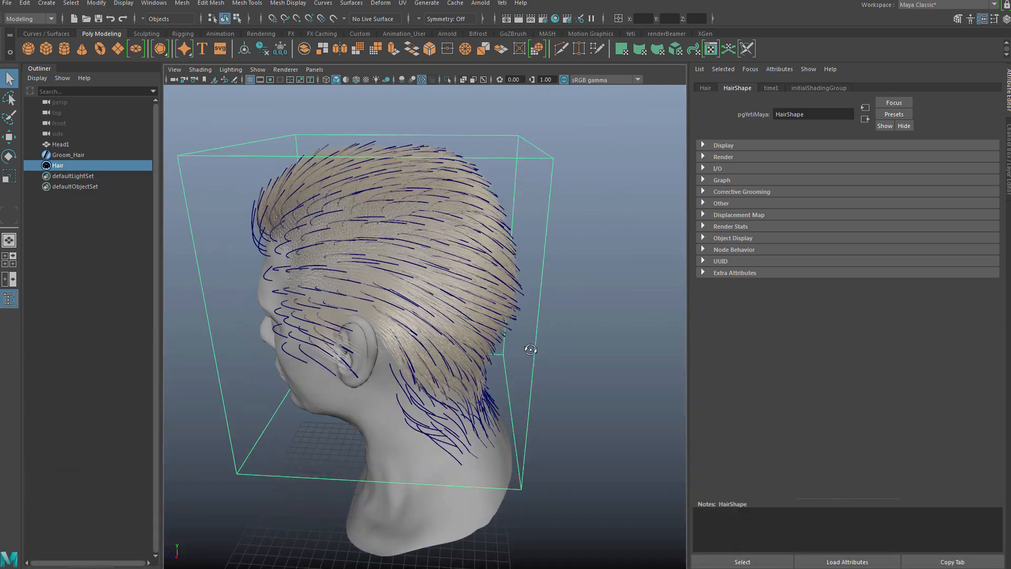
left_click_drag(526, 349, 534, 305, "alt")
middle_click_drag(535, 305, 518, 369, "alt")
left_click(68, 154)
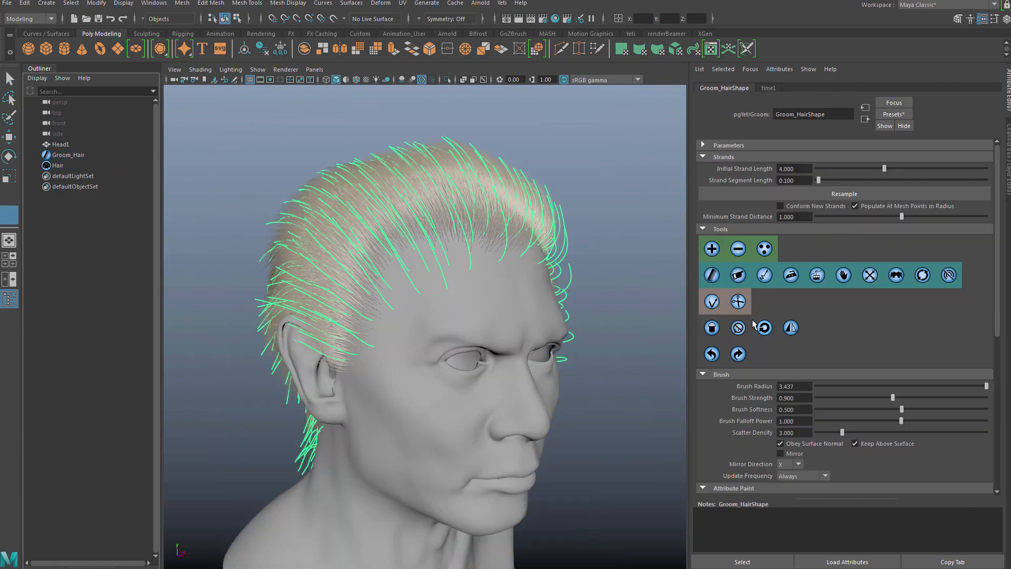
mouse_move(429, 287)
left_mouse_down("alt")
mouse_move(447, 300)
mouse_move(409, 278)
mouse_move(427, 307)
left_mouse_up("alt")
right_click_drag(426, 307, 567, 315, "alt")
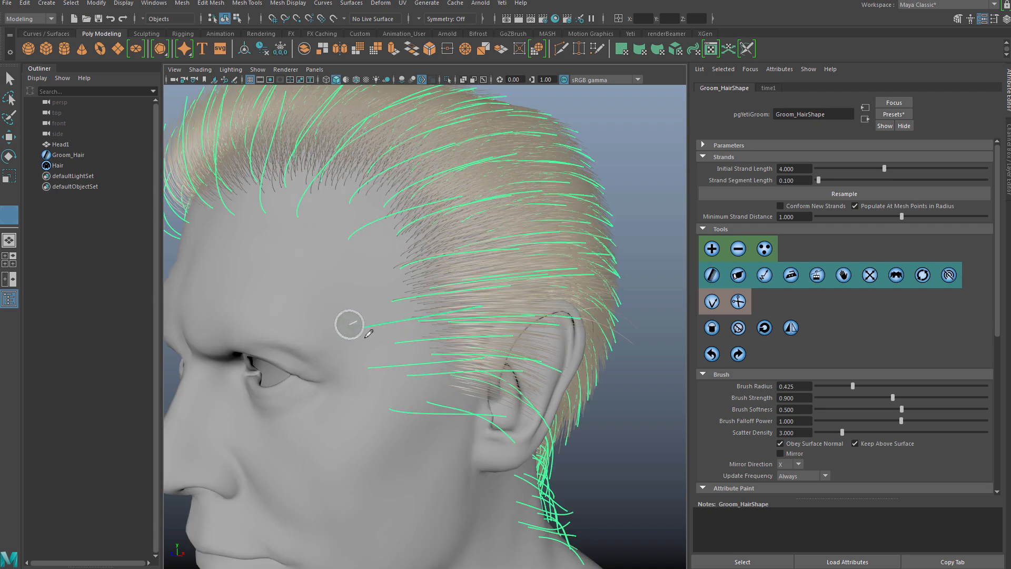
mouse_move(350, 322)
left_mouse_down()
mouse_move(386, 415)
mouse_move(440, 410)
left_mouse_up()
middle_click_drag(440, 411, 425, 245, "alt")
left_click_drag(425, 245, 371, 254, "alt")
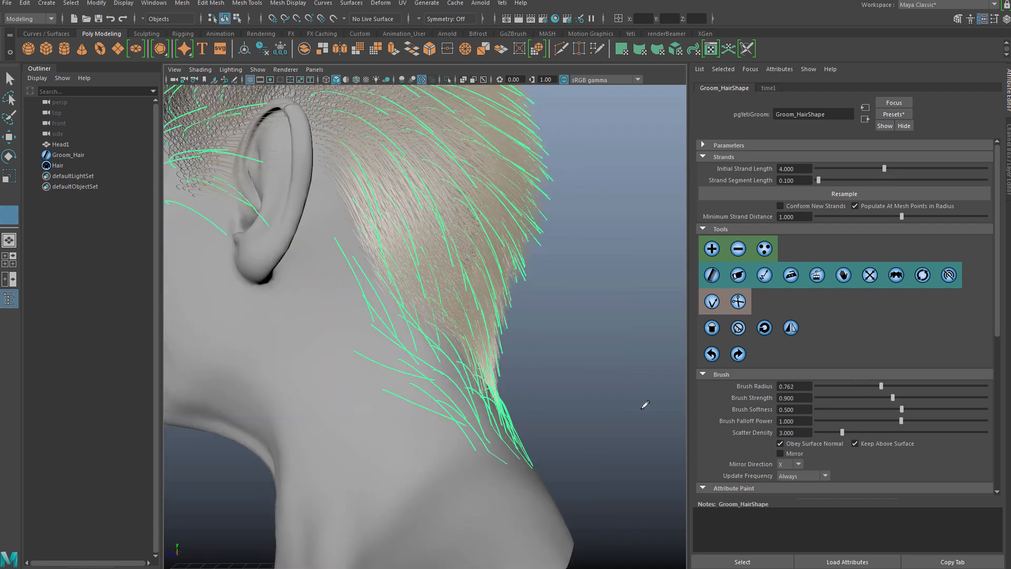
left_click_drag(406, 404, 379, 368)
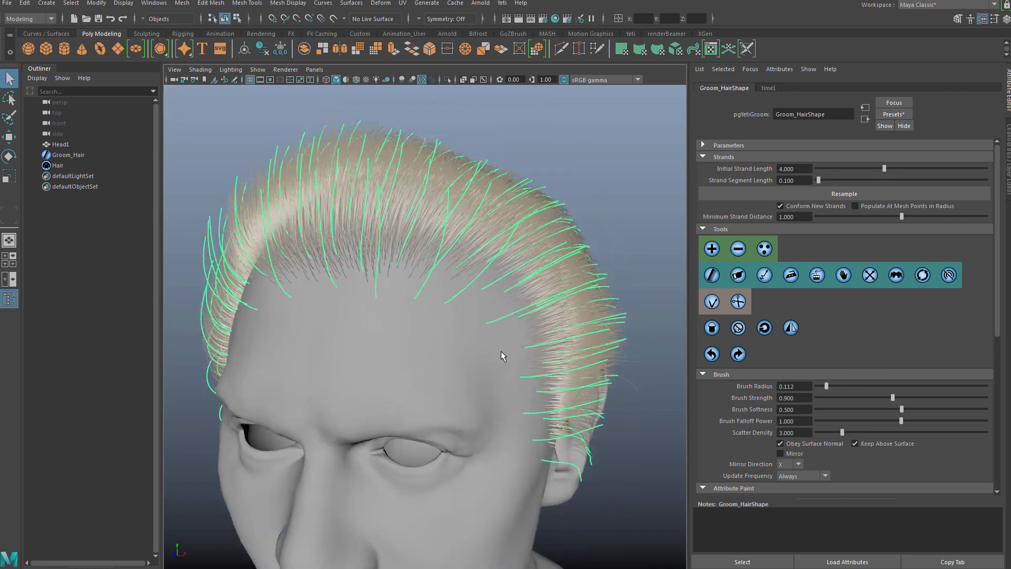
- Edit the groom strands at component level and move the strand points at the side of the crown
left_click_drag(501, 351, 489, 354, "alt")
key("F8")
left_click(419, 196)
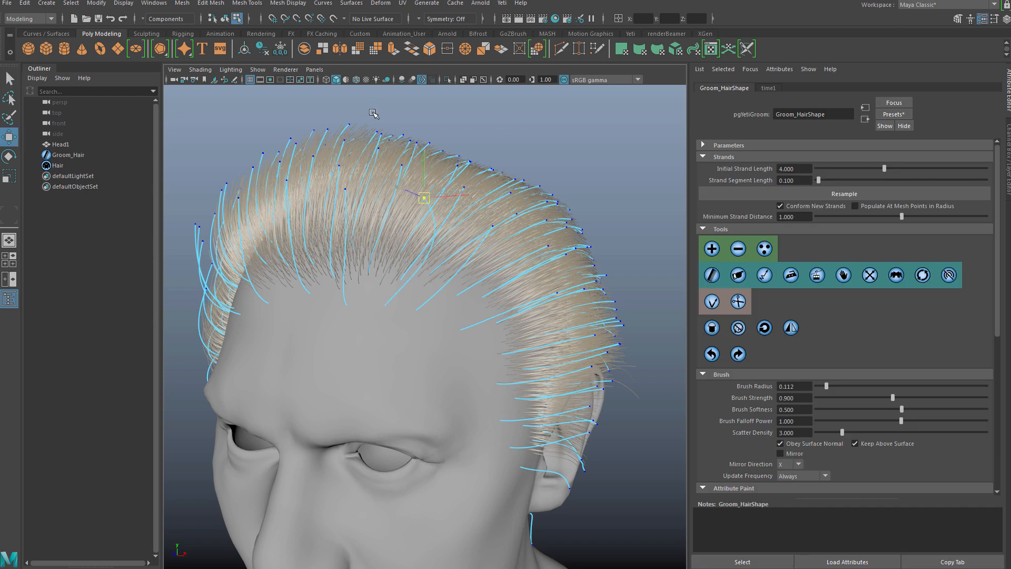
scroll(529, 351, "down", 3)
middle_click_drag(529, 351, 426, 363, "alt")
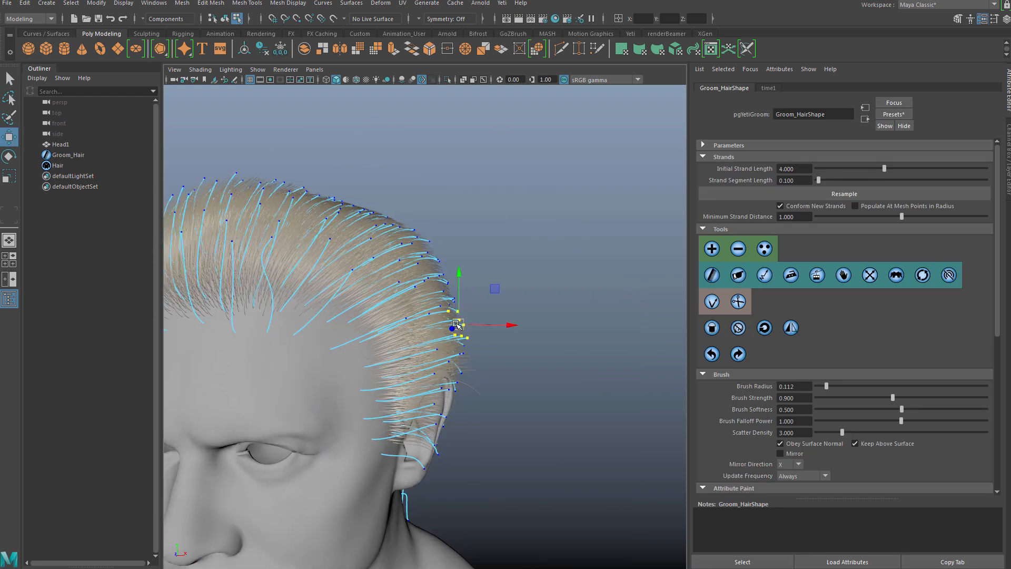
left_click_drag(457, 325, 475, 341)
- Reposition the points of the guide strands above and behind the ear, and return to object selection
left_click_drag(587, 372, 503, 413, "alt")
left_click_drag(355, 361, 381, 319)
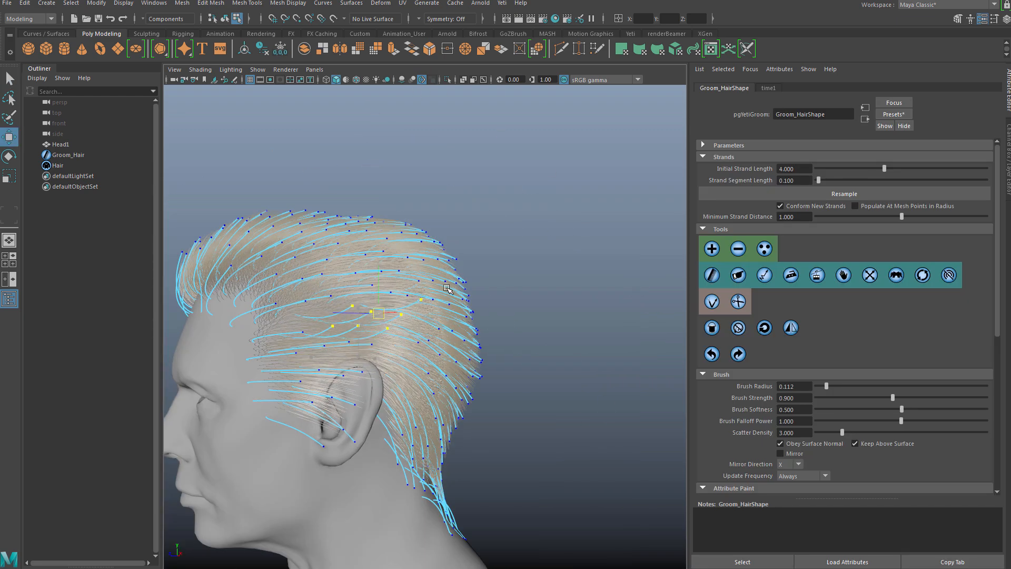
right_click_drag(359, 427, 416, 429, "alt")
left_click_drag(379, 379, 479, 392, "alt")
key("q")
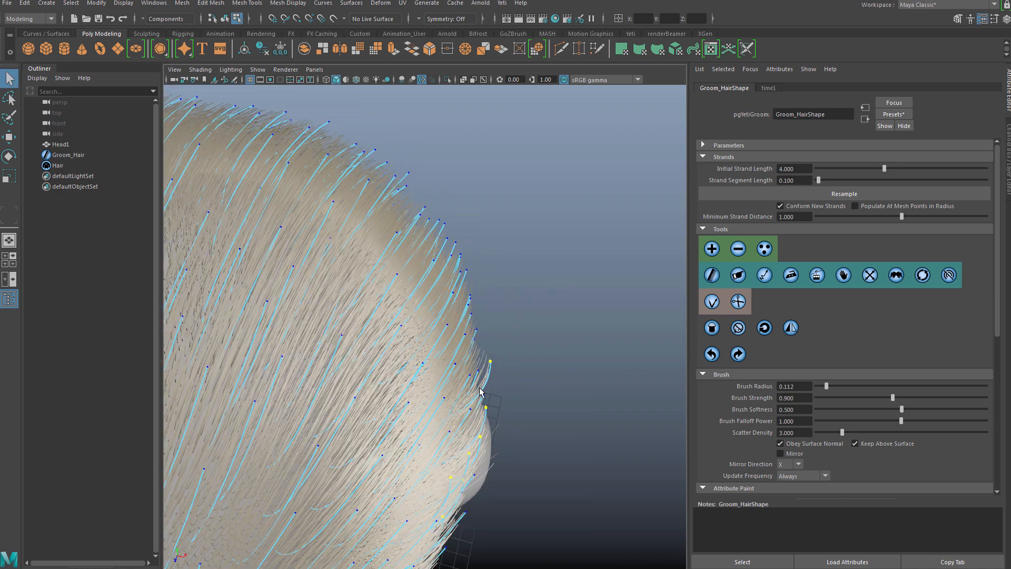
right_click_drag(458, 424, 405, 448, "alt")
left_click_drag(421, 469, 532, 406, "alt")
right_click_drag(532, 406, 588, 387, "alt")
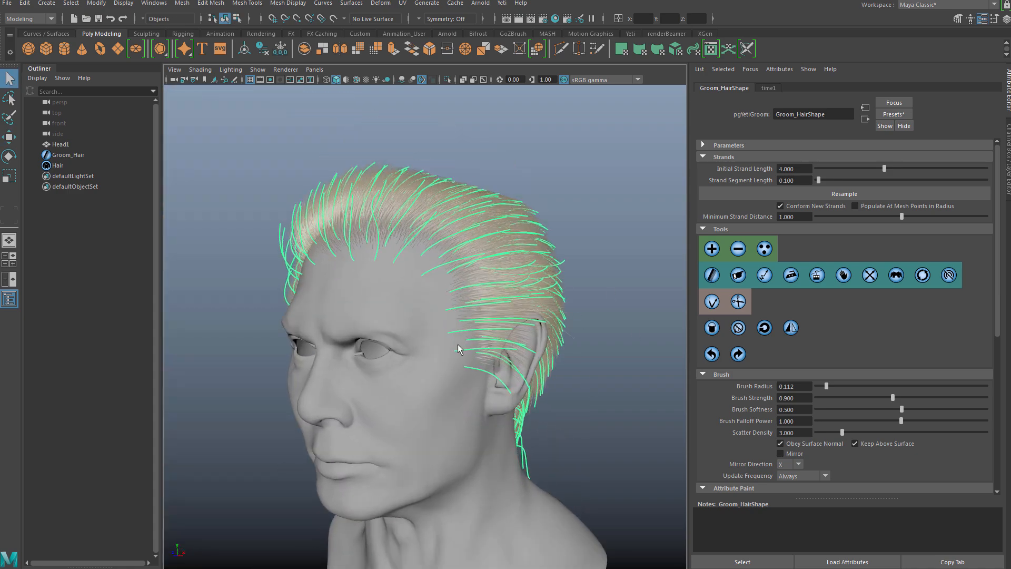
- Hide Groom_Hair and select the Hair node
left_click(68, 167)
left_click(70, 154)
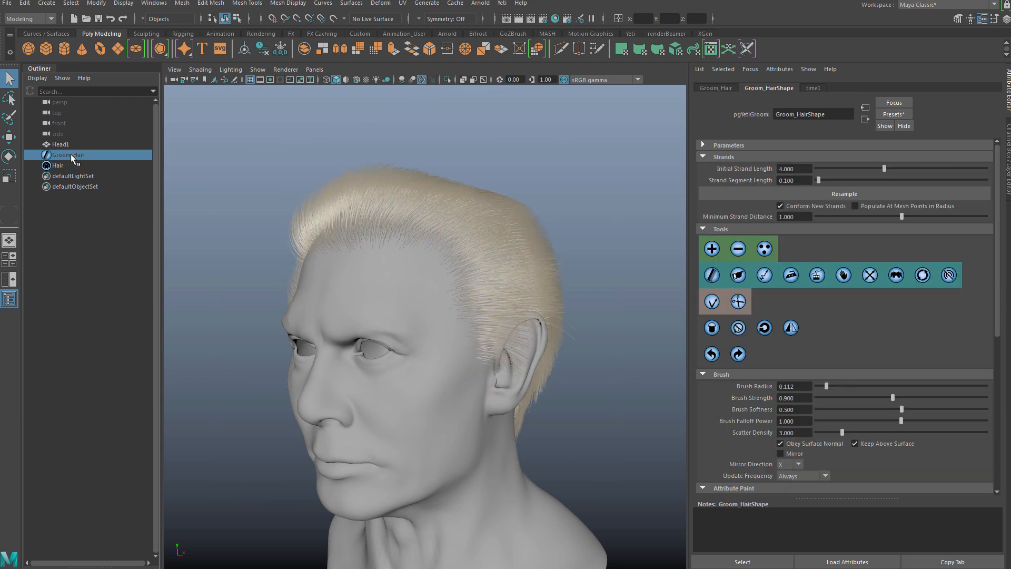
left_click(69, 166)
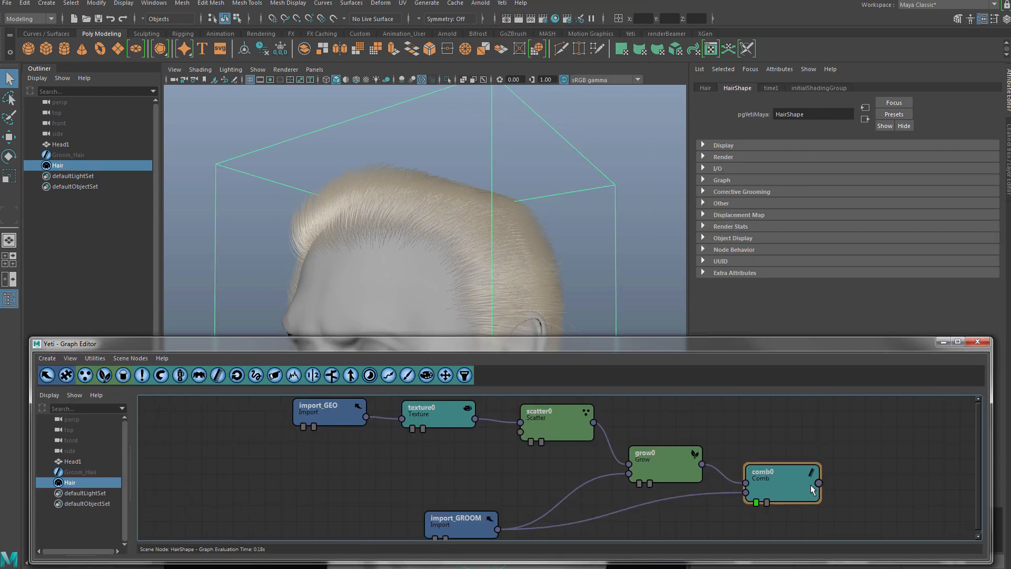
- Duplicate the texture, scatter, grow and comb nodes in the Yeti graph and place the copies below the originals
left_click(369, 497)
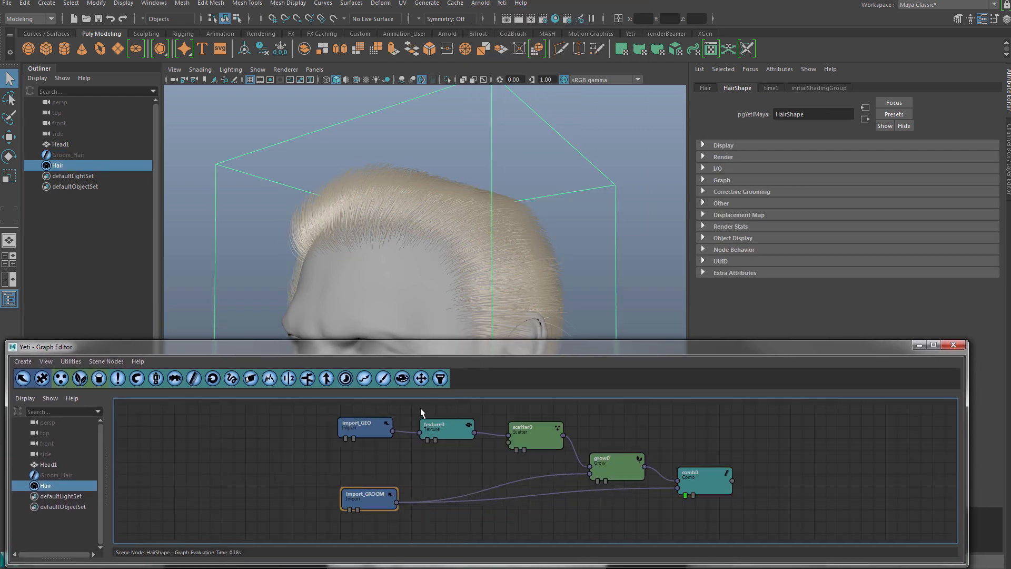
left_click_drag(498, 432, 703, 482)
scroll(584, 512, "down", 5)
scroll(568, 515, "up", 4)
key("ctrl+d")
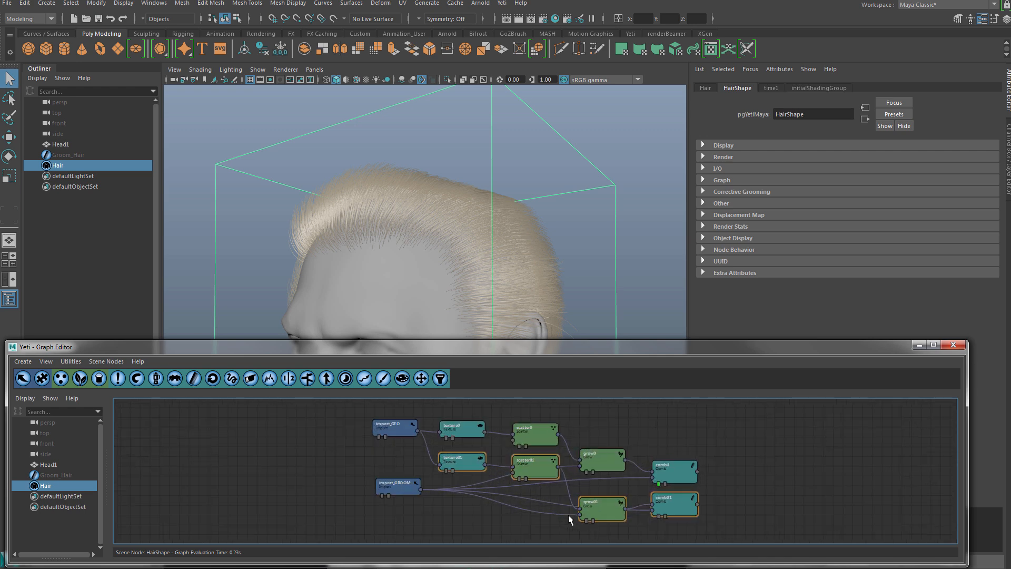
left_click_drag(465, 459, 469, 488)
- Set scatter01's Density Multiplier to 15.5 and turn on Lock Density
double_click(544, 487)
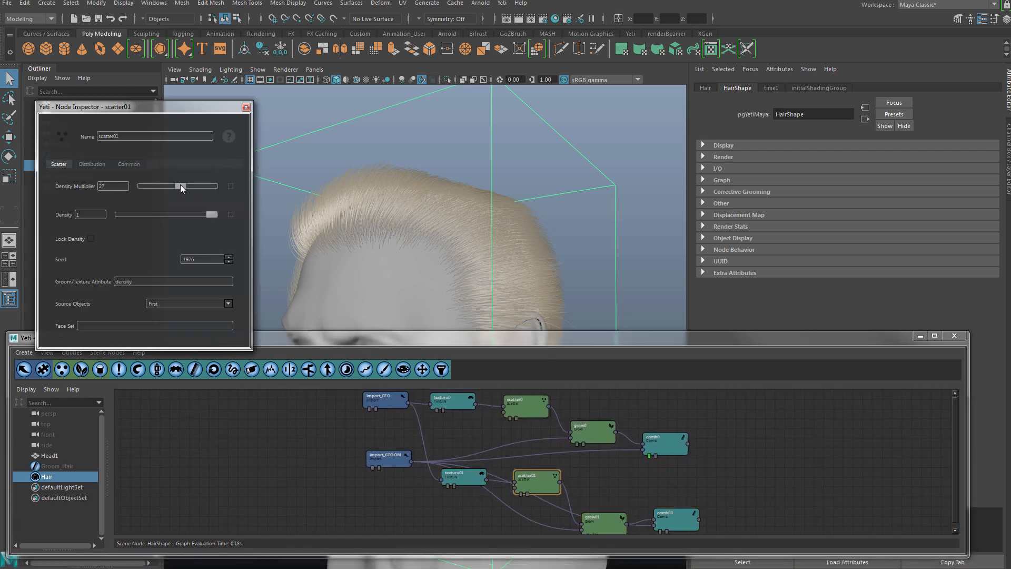
left_click_drag(180, 186, 165, 185)
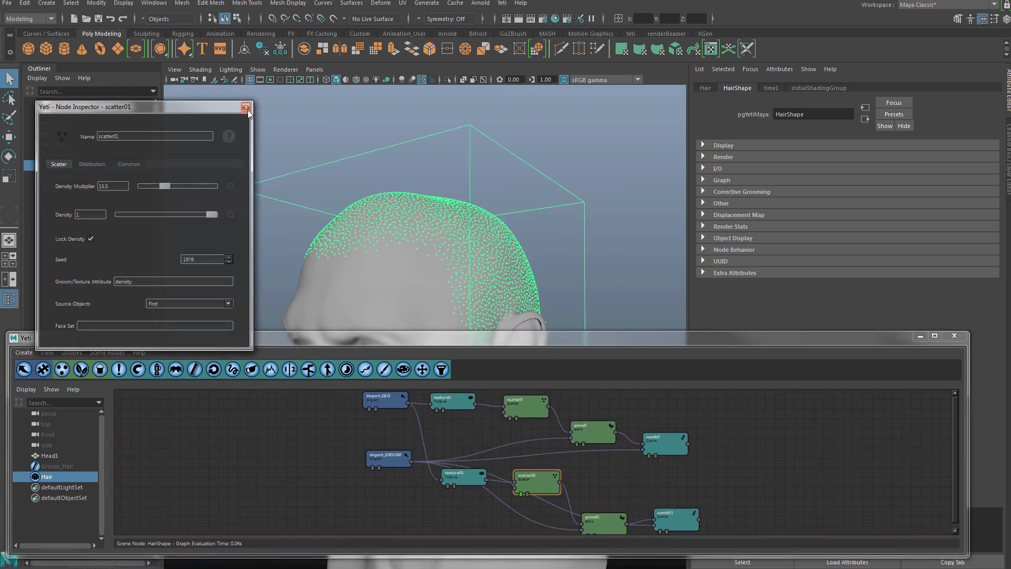
left_click(246, 107)
- Add a Clumping node to the graph with comb0 and comb01 as its inputs
left_click(675, 518)
left_click(194, 369)
left_click(715, 480)
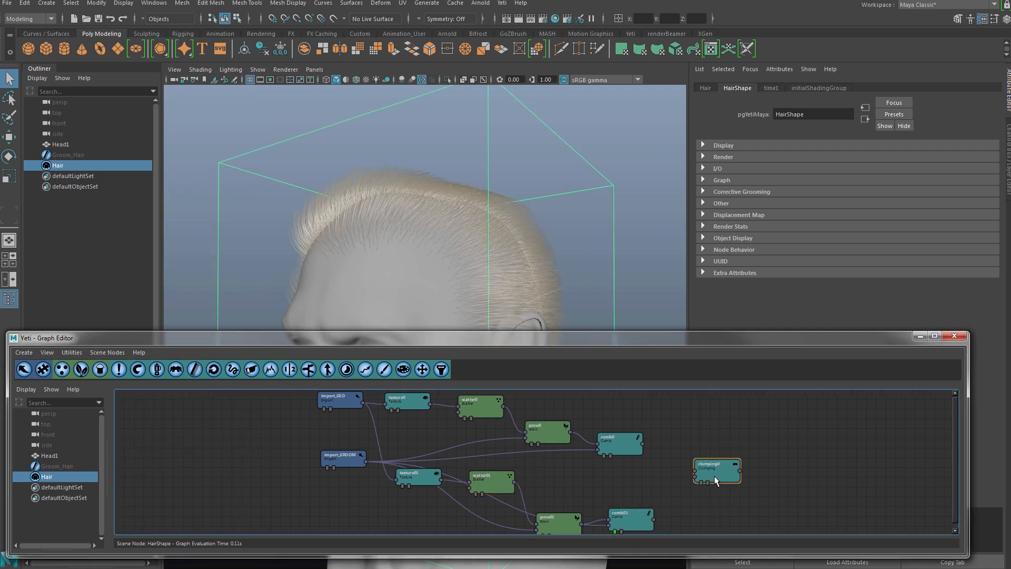
left_click_drag(409, 232, 443, 290, "alt")
- Lower the Base Attraction of clumping0
double_click(707, 474)
left_click_drag(196, 242, 147, 239)
left_click(246, 107)
left_click_drag(324, 176, 414, 231, "alt")
- Reduce scatter01's Density Multiplier further for fewer, larger clumps
double_click(487, 481)
left_click_drag(169, 185, 147, 179)
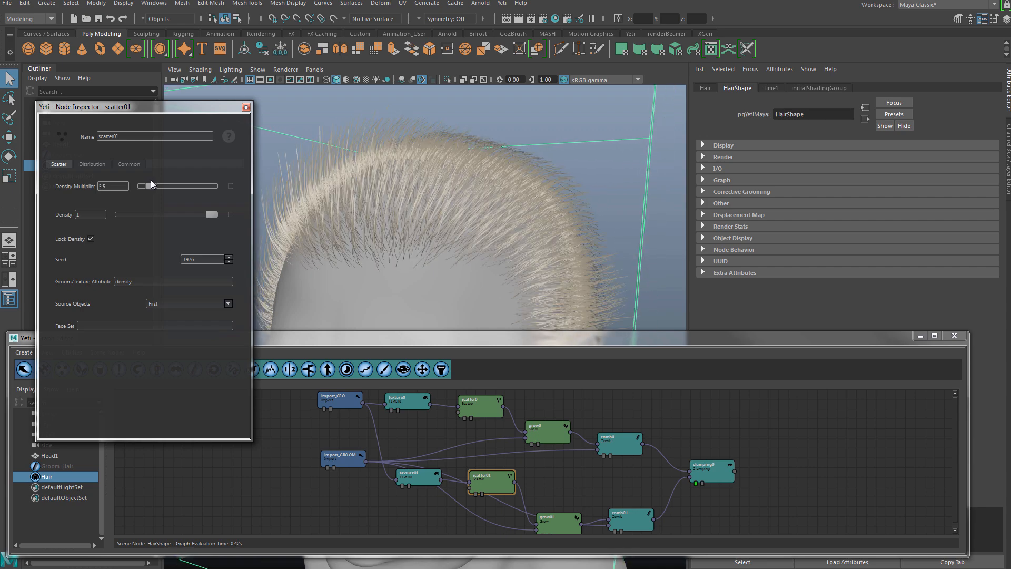
left_click(245, 107)
- Enable Maintain Length in clumping0's geometry settings
double_click(711, 470)
left_click(97, 164)
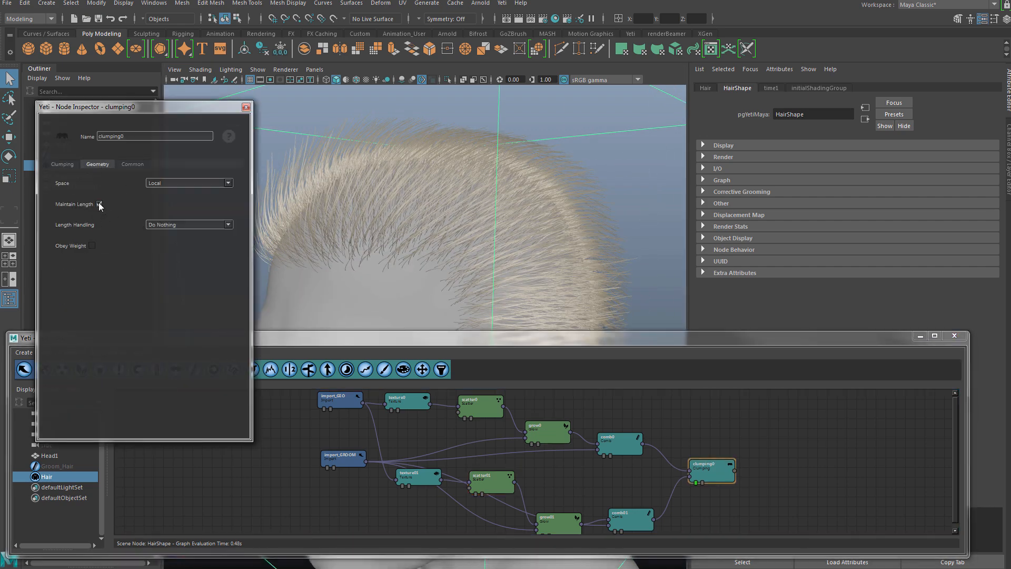
left_click(246, 107)
- Tidy the grow01 and comb01 nodes and add a Convert node fed by import_GEO and import_GROOM
left_click_drag(432, 227, 466, 229, "alt")
middle_click_drag(806, 501, 798, 476, "alt")
left_click_drag(642, 332, 642, 302)
left_click_drag(563, 508, 563, 492)
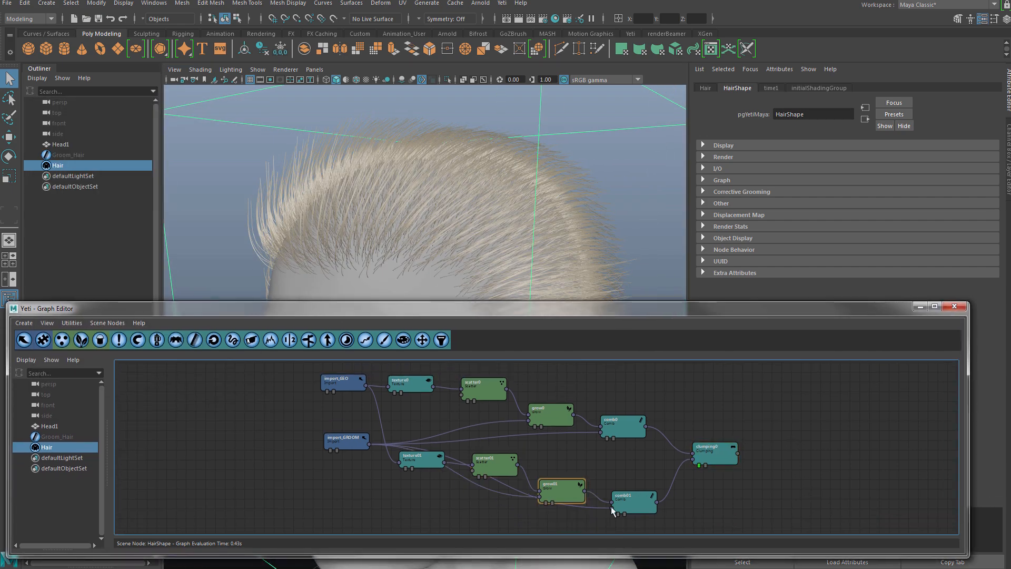
left_click_drag(628, 505, 628, 498)
left_click(158, 340)
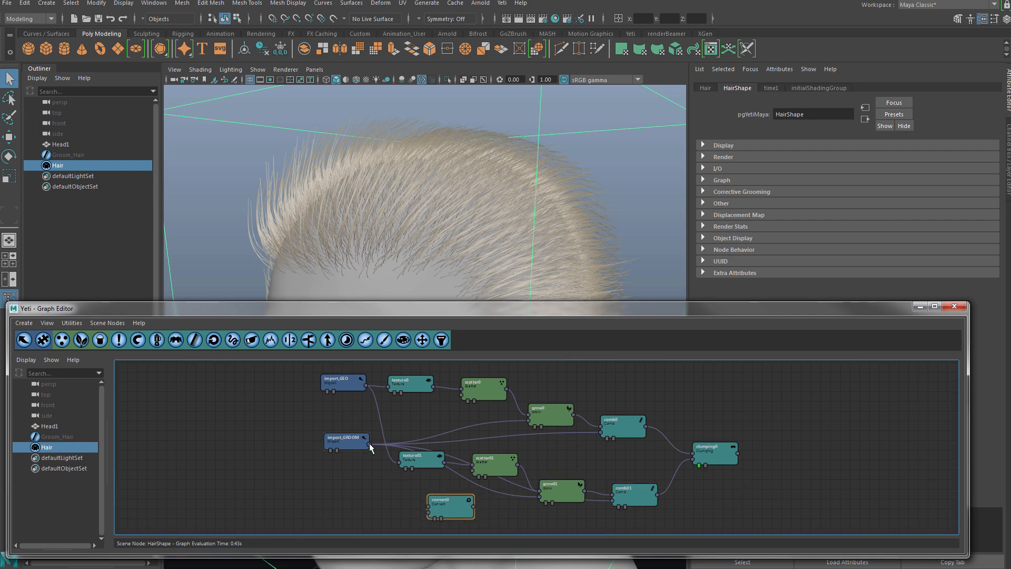
left_click_drag(462, 191, 428, 218, "alt")
left_click_drag(452, 511, 700, 515)
- Add a second Clumping node with clumping0 and convert0 as its inputs
left_click(176, 340)
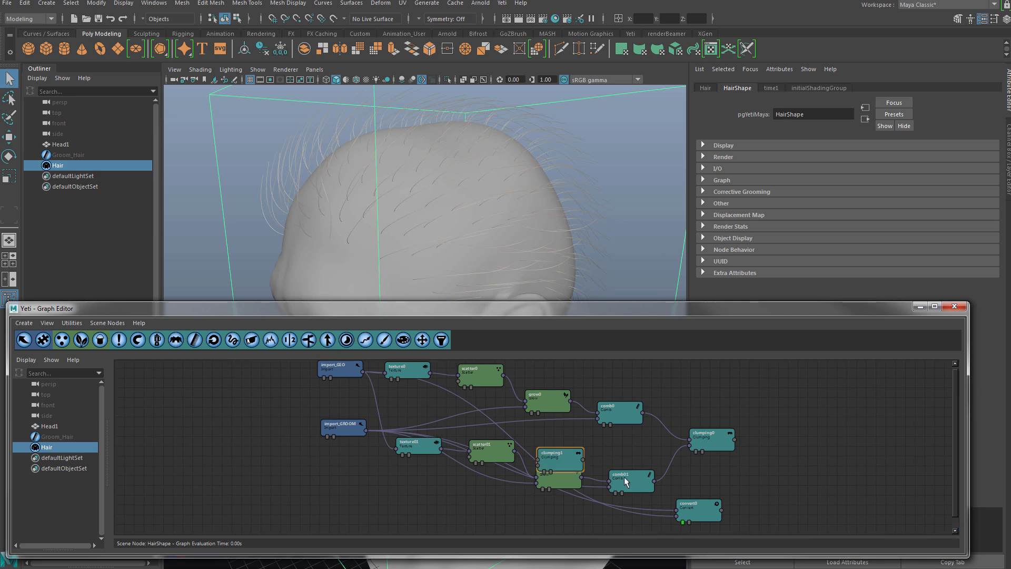
left_click_drag(560, 457, 800, 465)
middle_click_drag(792, 464, 731, 463, "alt")
left_click_drag(705, 483, 720, 470)
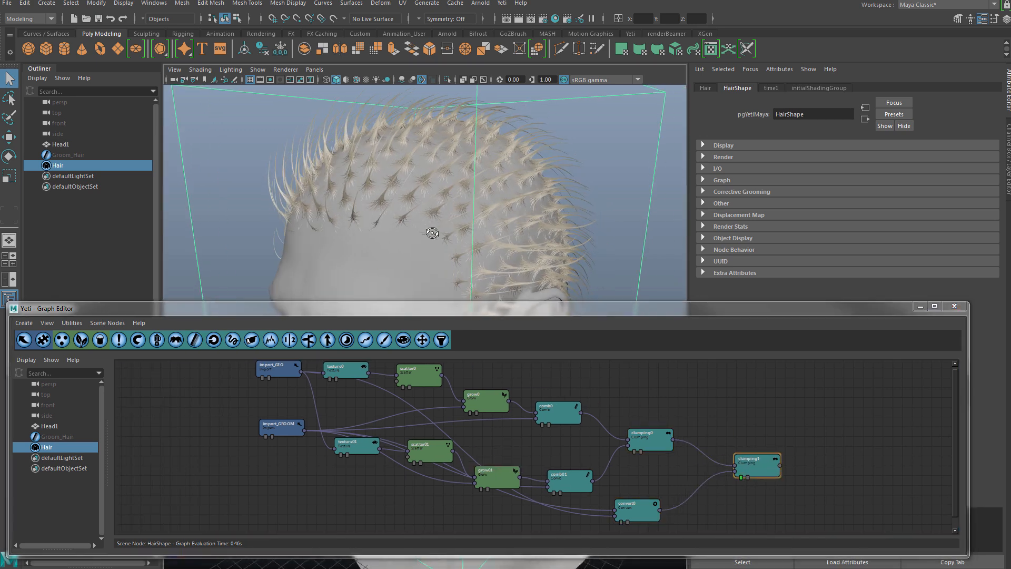
- Set clumping1's Tip Attraction to 0.84 and Attraction Bias to 0.46, and raise its Weight Random
double_click(756, 463)
left_click_drag(457, 227, 511, 241, "alt")
left_click_drag(212, 272, 191, 301)
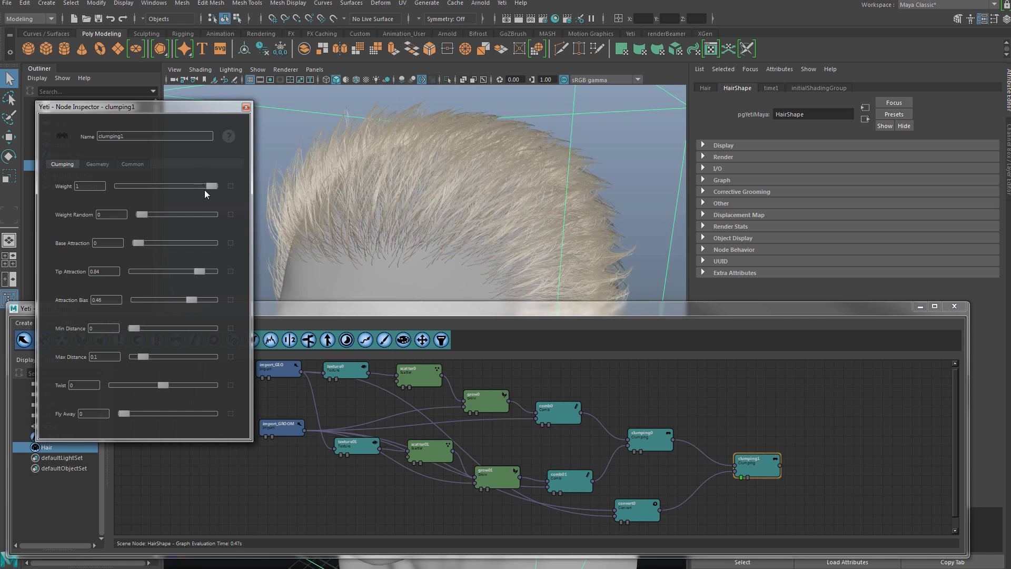
left_click_drag(141, 214, 161, 215)
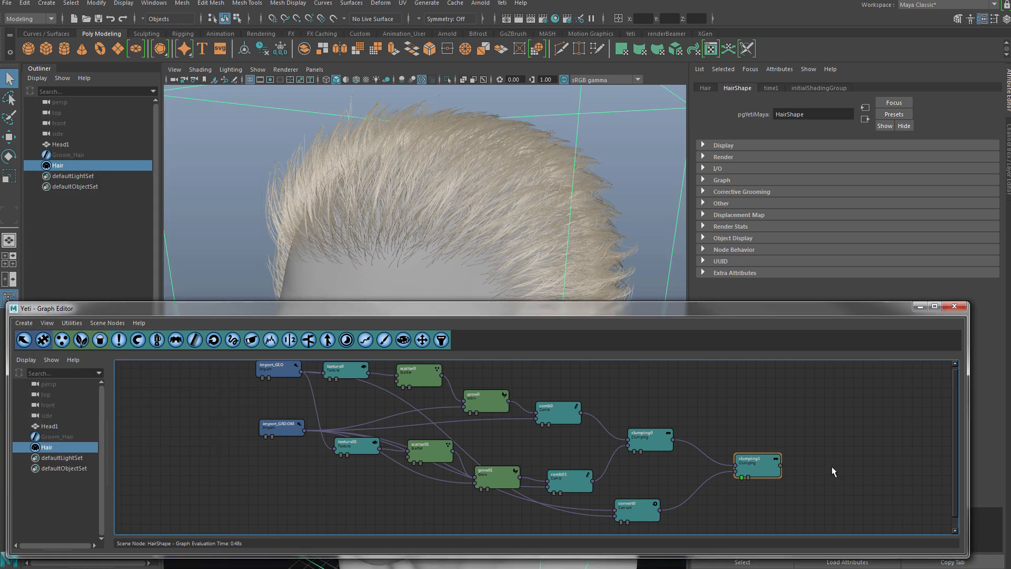
- Add a Scraggle node fed by clumping1
scroll(510, 239, "down", 3)
left_click(919, 307)
left_click_drag(529, 347, 514, 363, "alt")
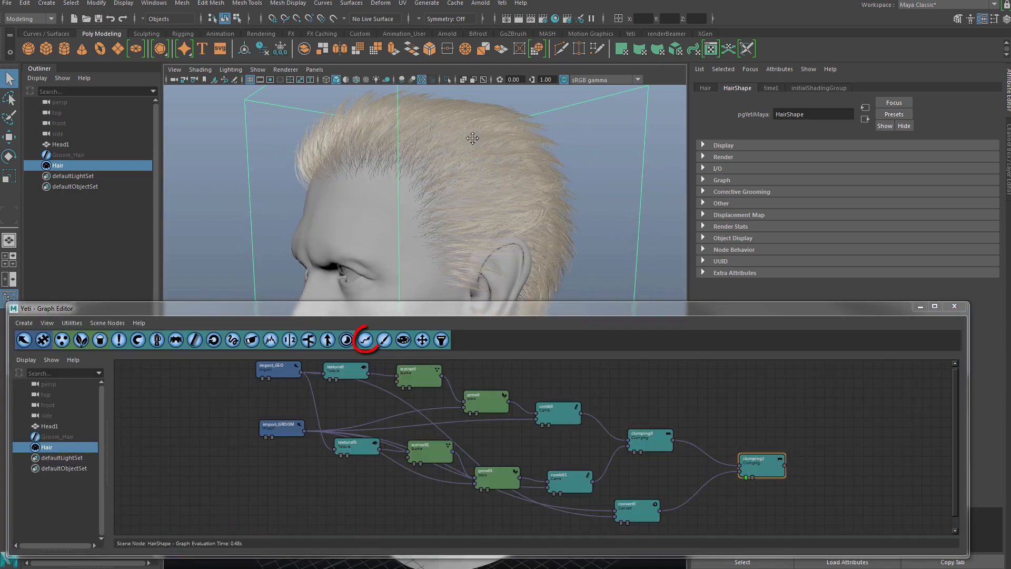
left_click(364, 341)
scroll(466, 179, "up", 5)
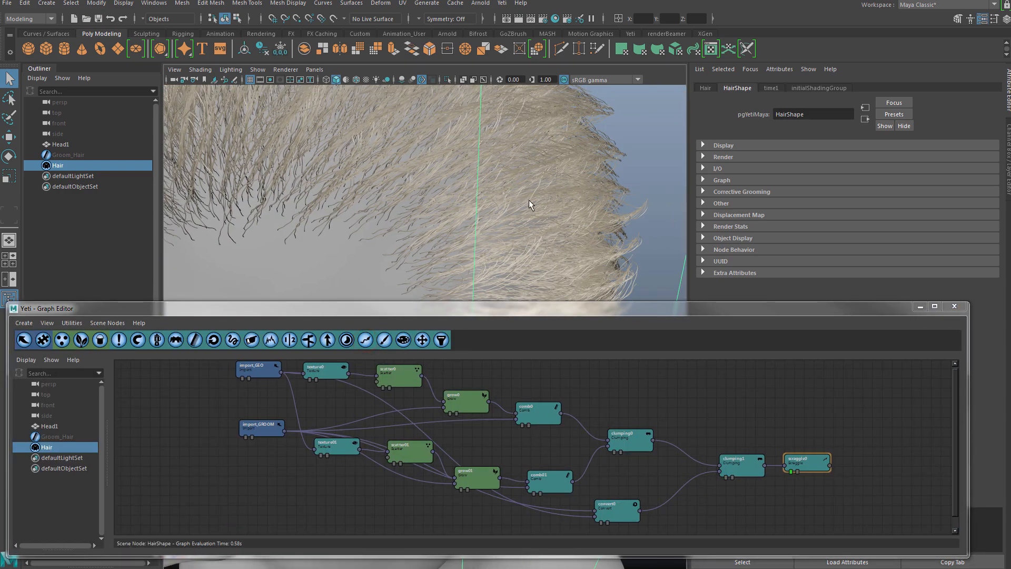
scroll(487, 209, "down", 3)
- Set scraggle0's Root Scraggle to 0.28
left_click_drag(184, 107, 160, 79)
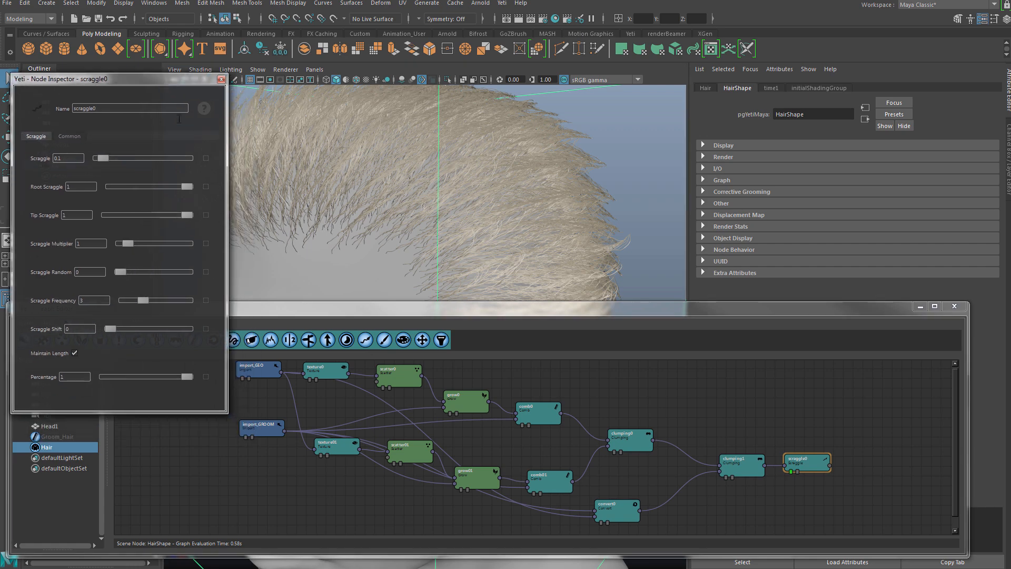
left_click_drag(355, 306, 355, 395)
left_click(125, 187)
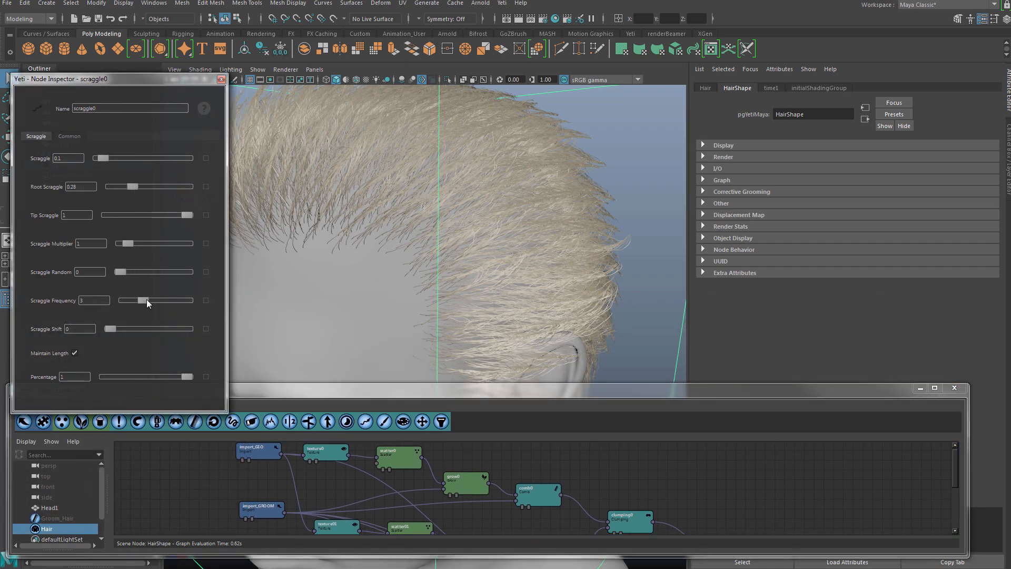
- Set scraggle0's Scraggle to 0.26 and Scraggle Frequency to 1.1, and lower its Root Scraggle and Percentage
mouse_move(147, 300)
left_mouse_down()
mouse_move(158, 300)
mouse_move(134, 298)
left_mouse_up()
left_click(118, 158)
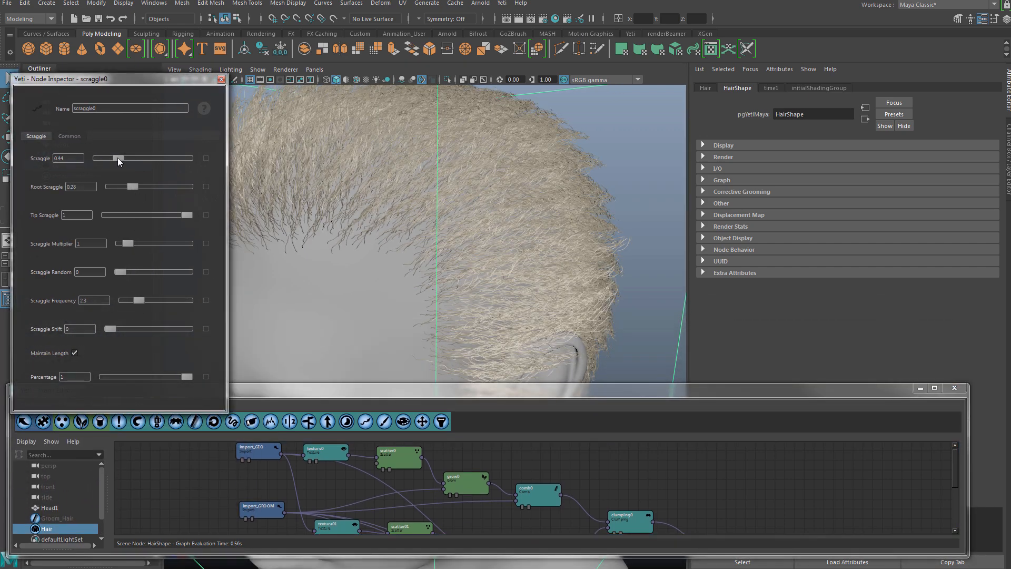
left_click_drag(111, 157, 109, 158)
left_click_drag(138, 301, 130, 299)
left_click_drag(132, 186, 115, 186)
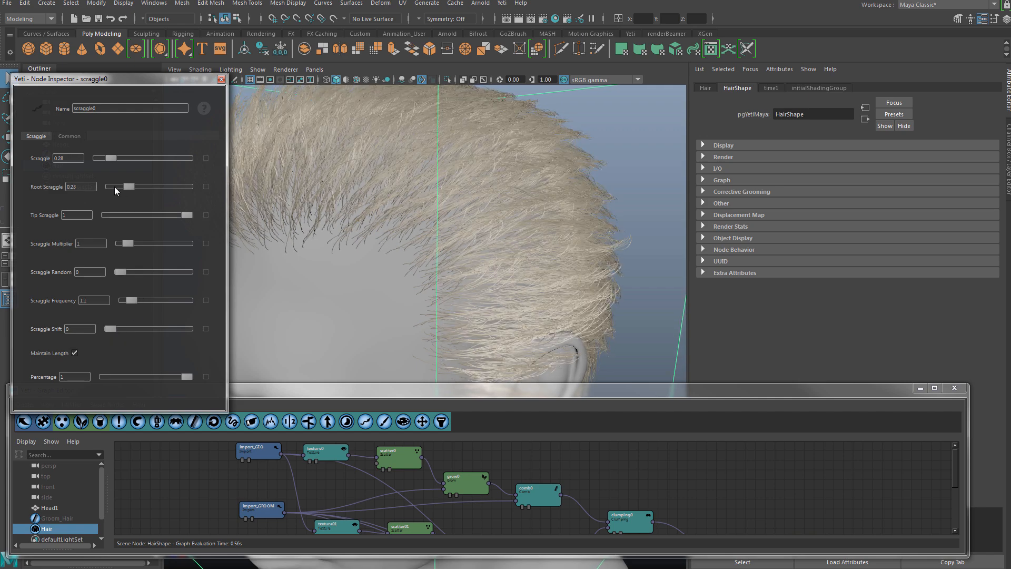
left_click_drag(186, 377, 152, 375)
left_click_drag(305, 274, 448, 250, "alt")
left_click(221, 79)
left_click_drag(448, 174, 343, 184, "alt")
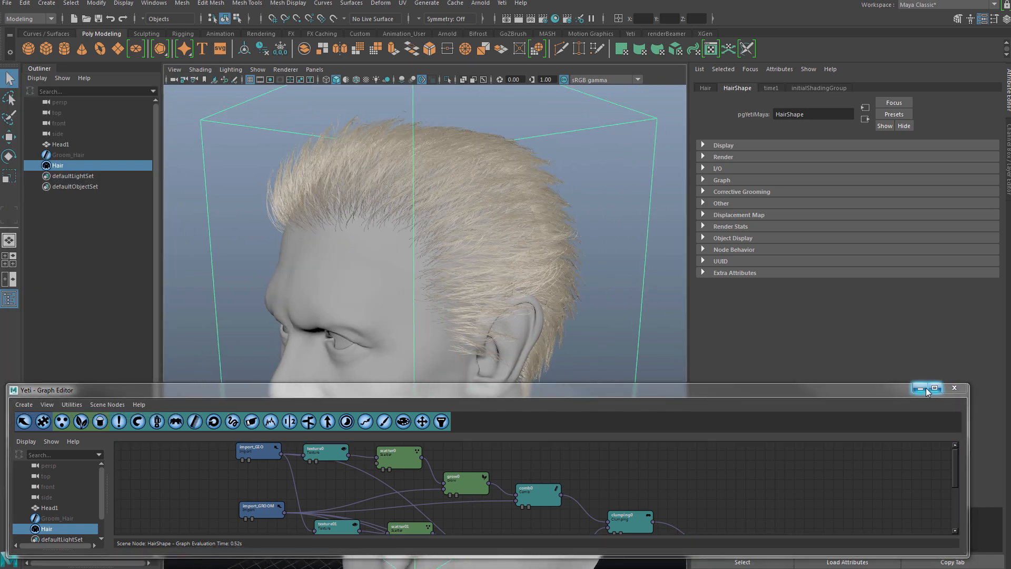
- Close the Yeti Graph Editor and set the Hair node's Viewport Density to 5
left_click(954, 388)
left_click_drag(500, 363, 543, 337, "alt")
left_click(67, 155)
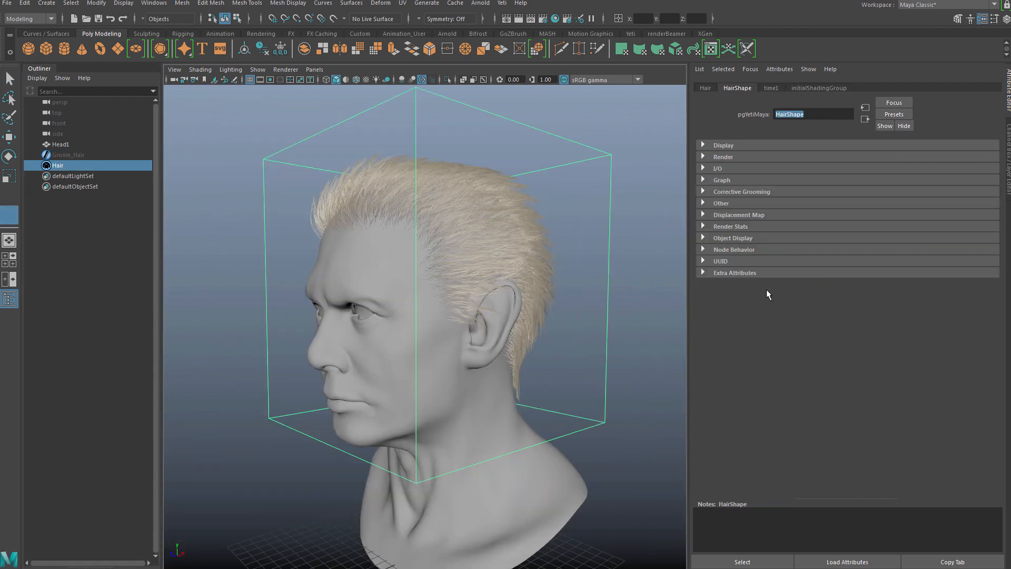
left_click(62, 166)
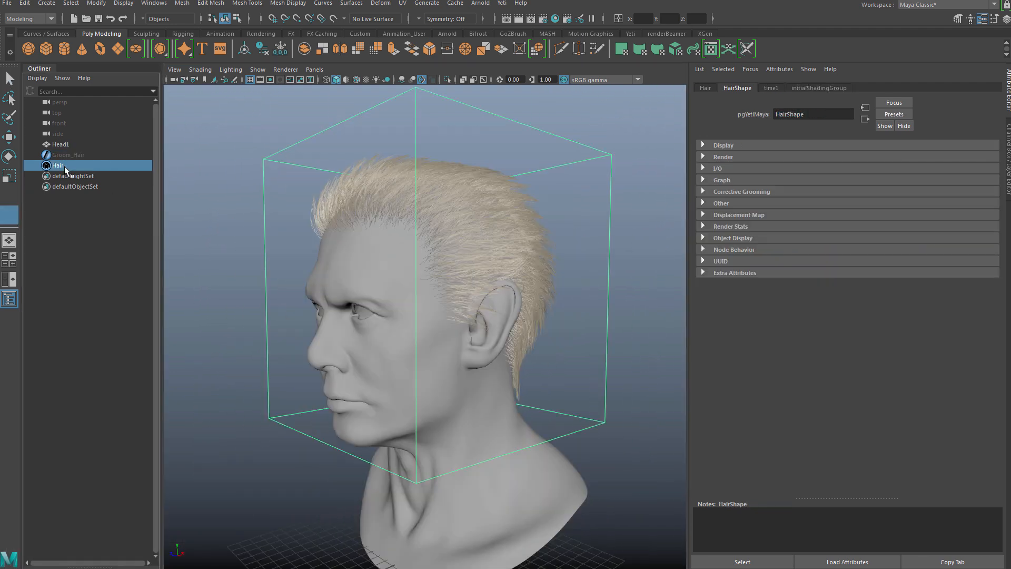
left_click(703, 145)
left_click(703, 248)
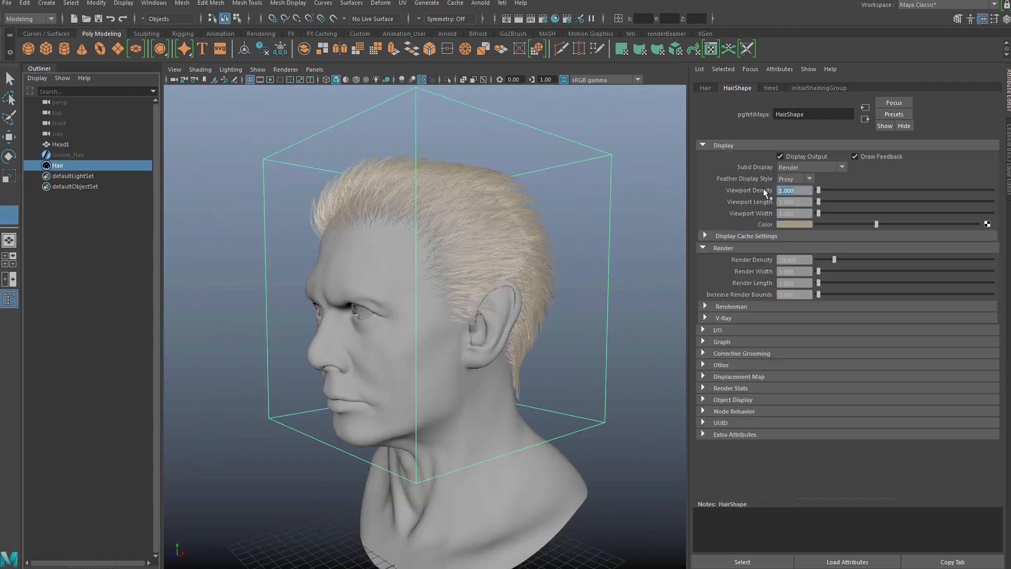
type("5")
key("Return")
scroll(481, 239, "up", 10)
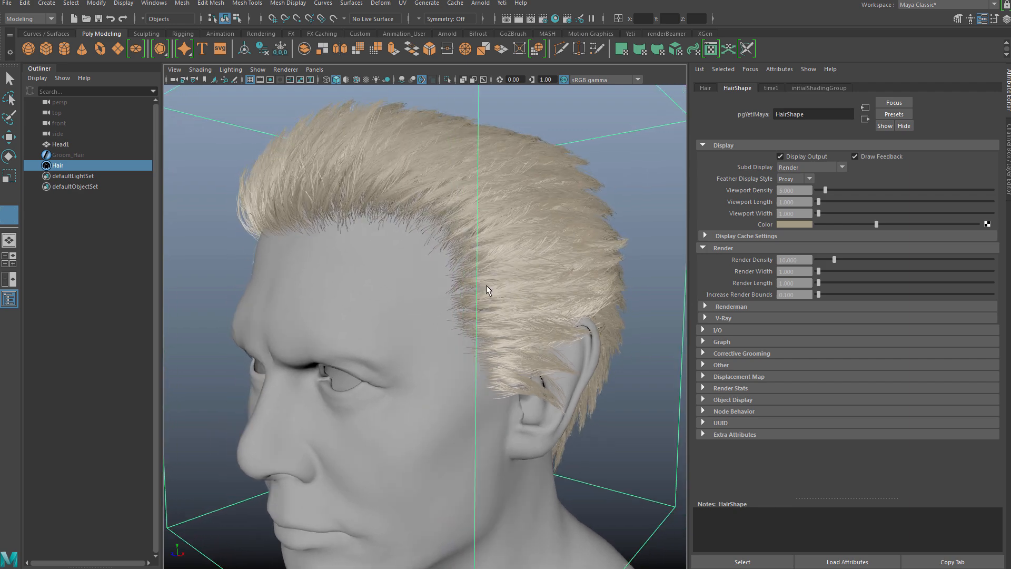
left_click_drag(486, 289, 464, 183, "alt")
- Reopen the Yeti Graph Editor and toggle the bypass of clumping0 and clumping1 to compare their effect on the hair
left_click(502, 4)
left_click(515, 203)
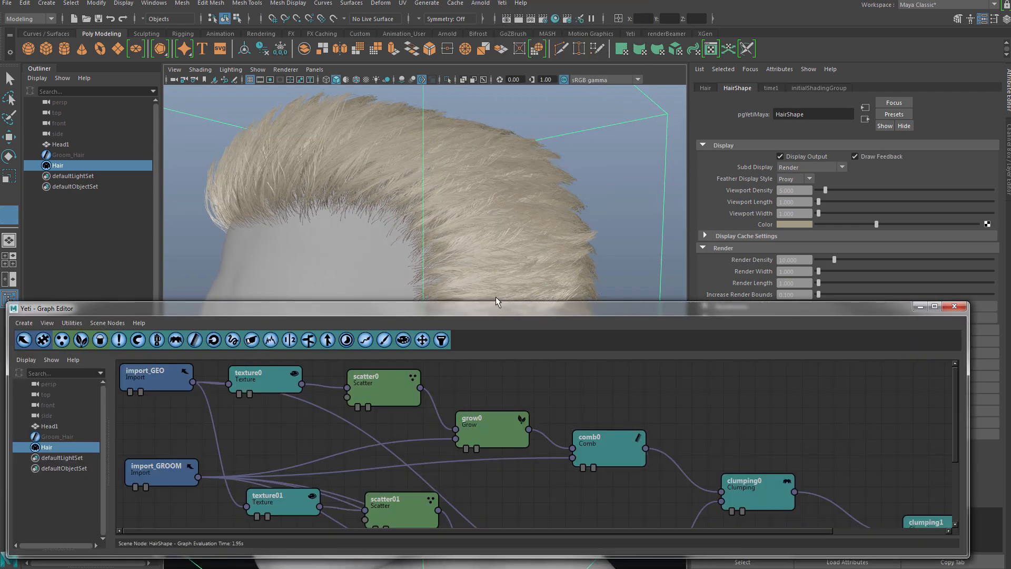
left_click_drag(496, 302, 497, 347)
middle_click_drag(580, 469, 475, 409)
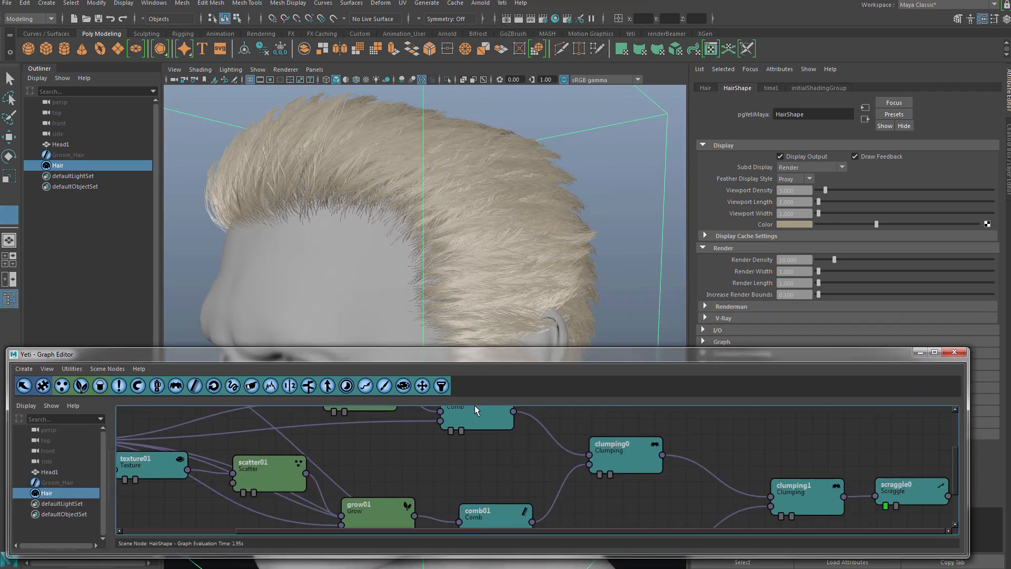
left_click(610, 475)
left_click(791, 517)
left_click(791, 517)
- Set clumping1's Weight Random to 0.54 and Tip Attraction to 0.49, and raise its Fly Away to about 0.3
double_click(796, 504)
left_click_drag(178, 73, 163, 91)
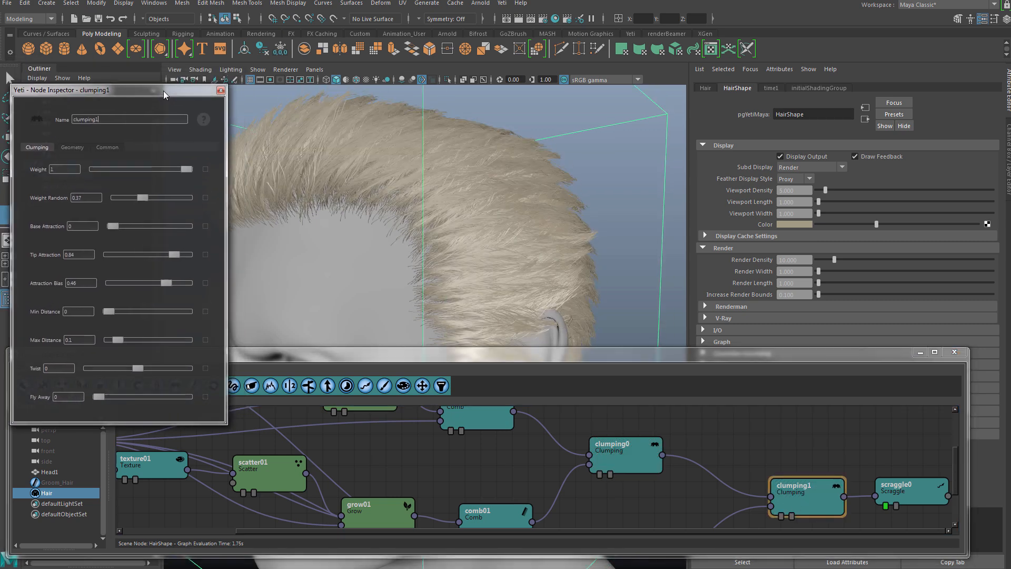
left_click(153, 197)
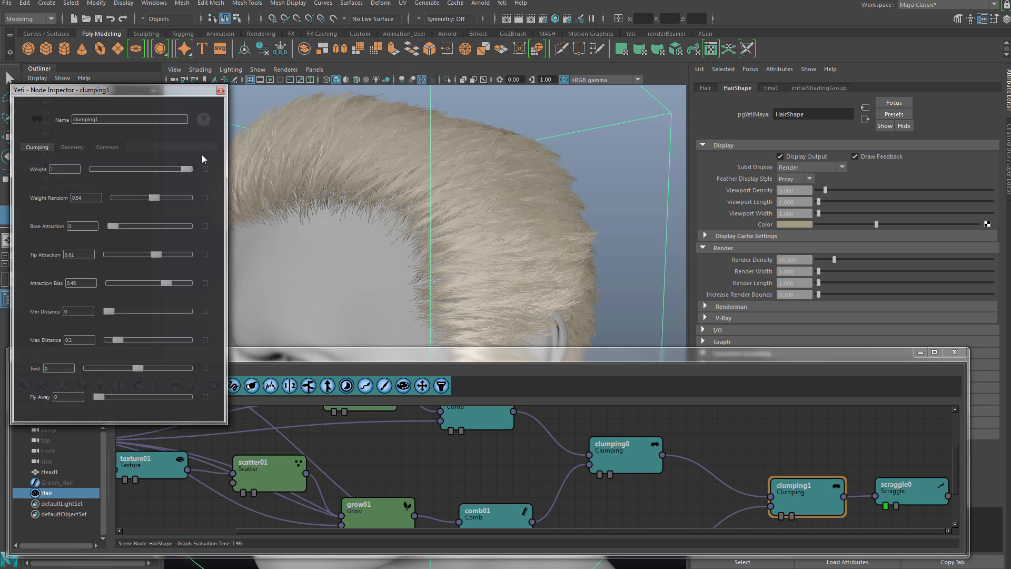
left_click_drag(168, 272, 166, 276)
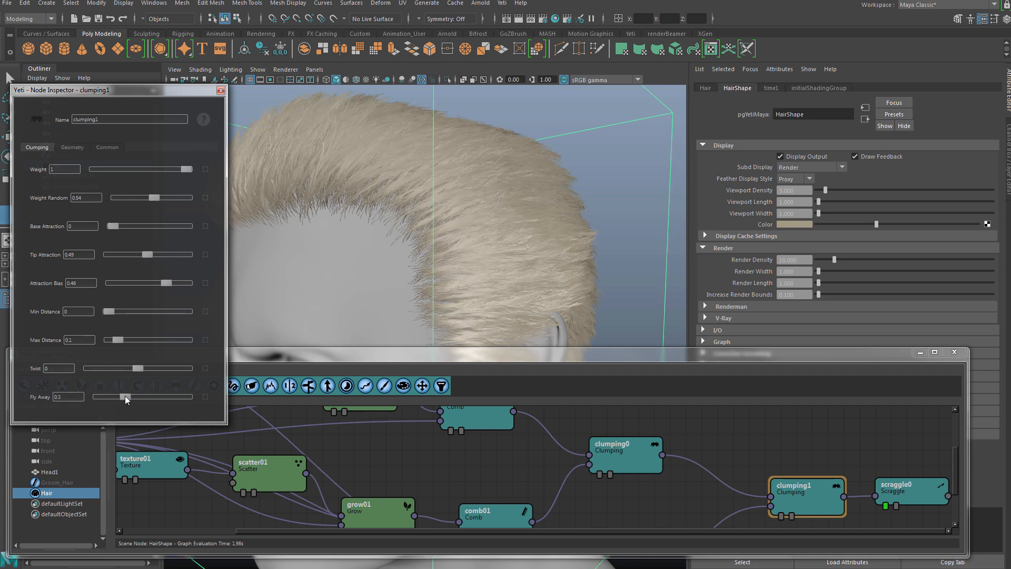
left_click(220, 90)
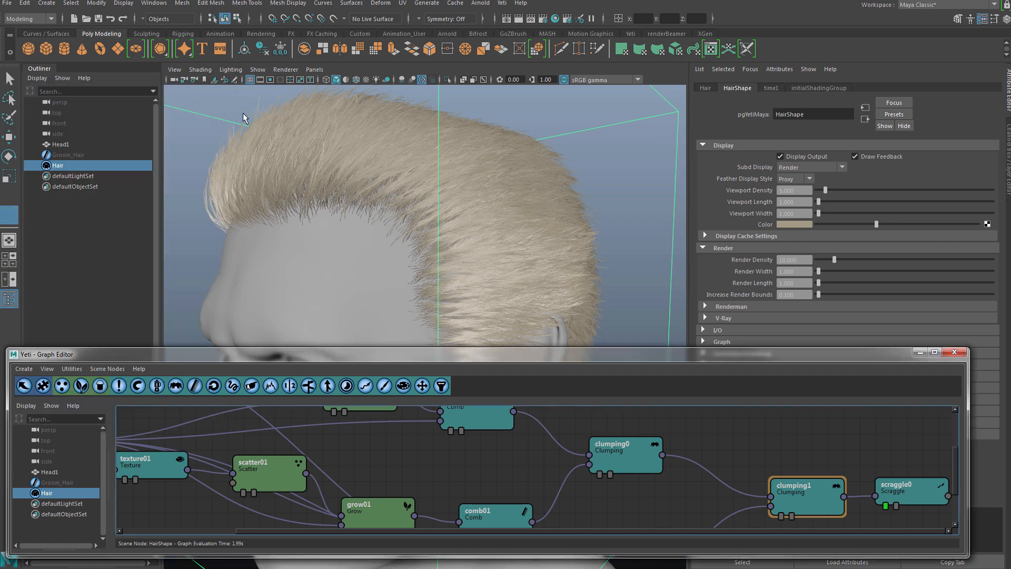
left_click_drag(512, 234, 507, 237, "alt")
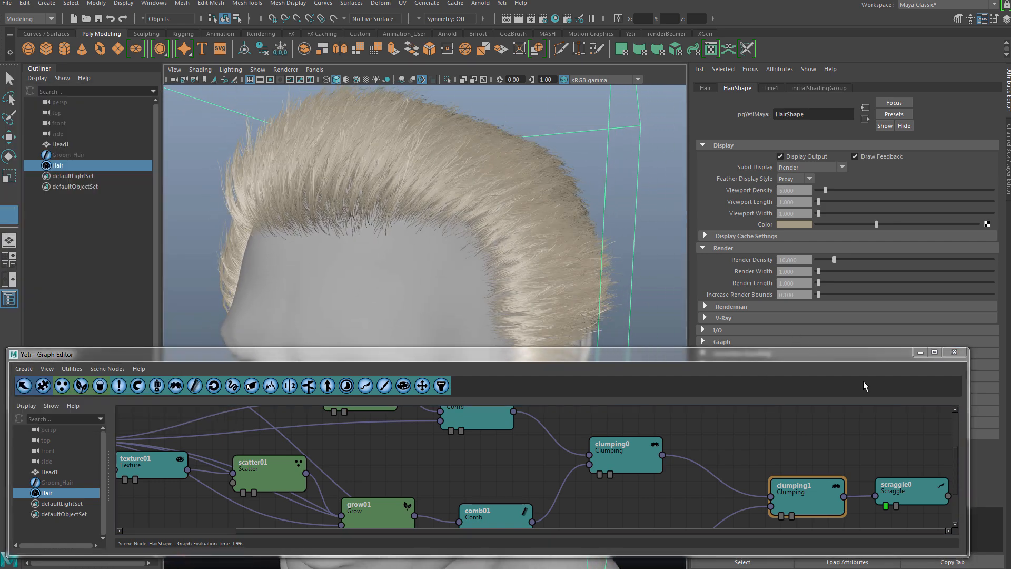
- Close the Yeti Graph Editor and set the Hair node's Viewport Density to 1
left_click(954, 351)
left_click_drag(508, 274, 472, 273, "alt")
left_click_drag(802, 190, 757, 198)
type("1")
key("Return")
left_click(89, 235)
right_click_drag(457, 295, 419, 298, "alt")
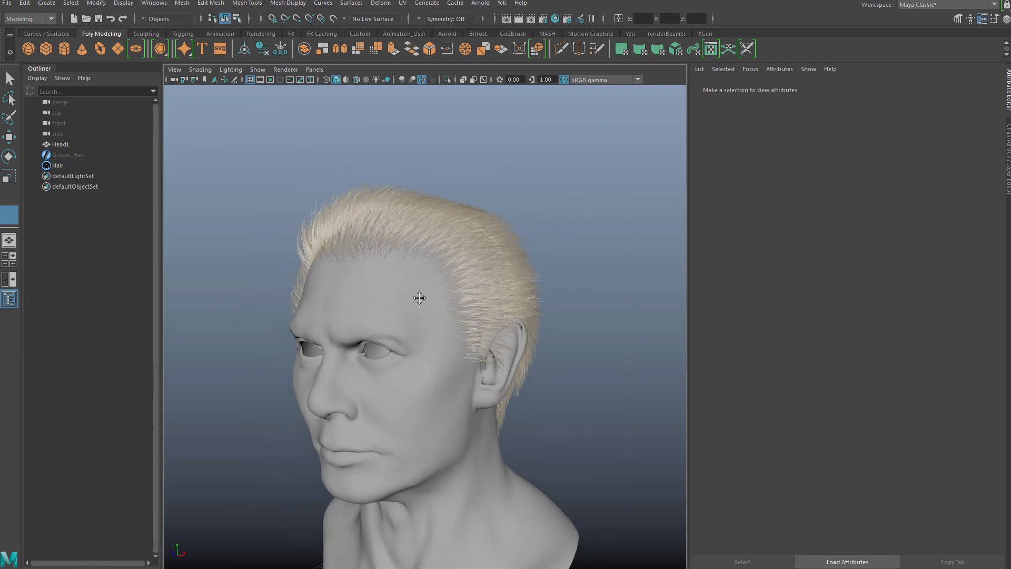
middle_click_drag(419, 298, 414, 230, "alt")
- Create an aiStandardHair material for Hair with Melanin 0.734 and Melanin Redness 0.084
left_click(555, 19)
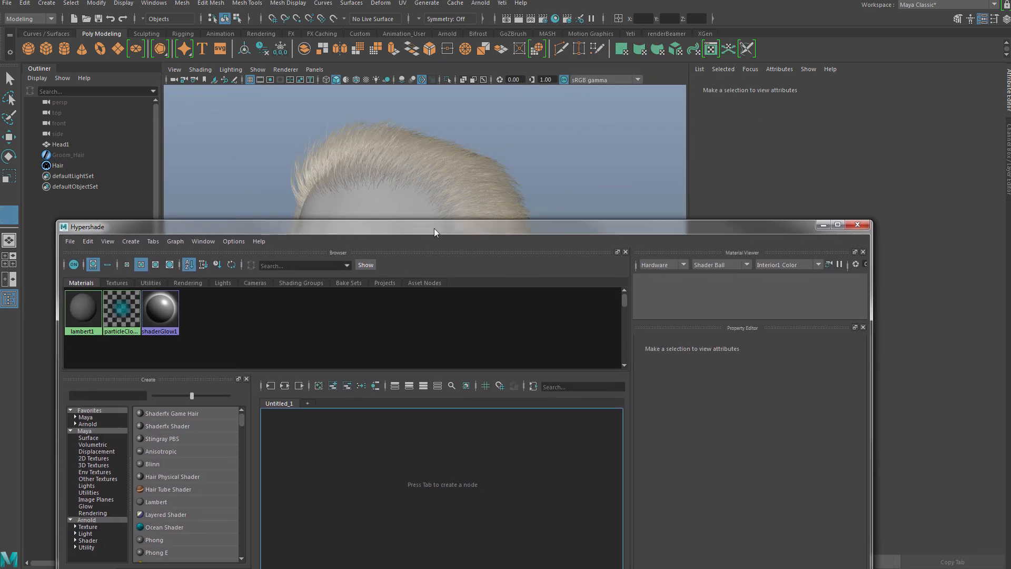
left_click(169, 467)
left_click(57, 165)
middle_click_drag(367, 398, 415, 452, "alt")
scroll(413, 448, "up", 1)
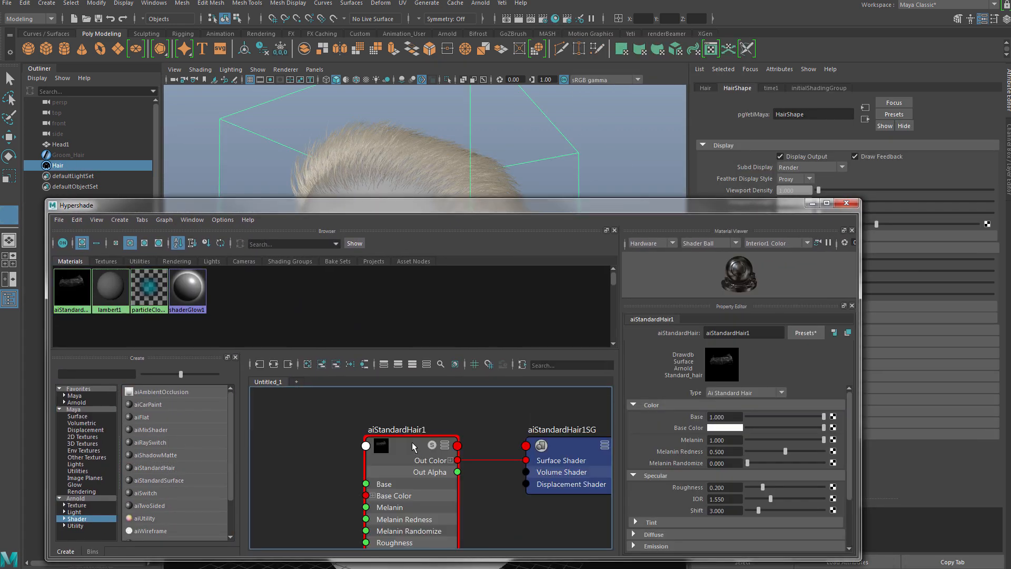
left_click(803, 439)
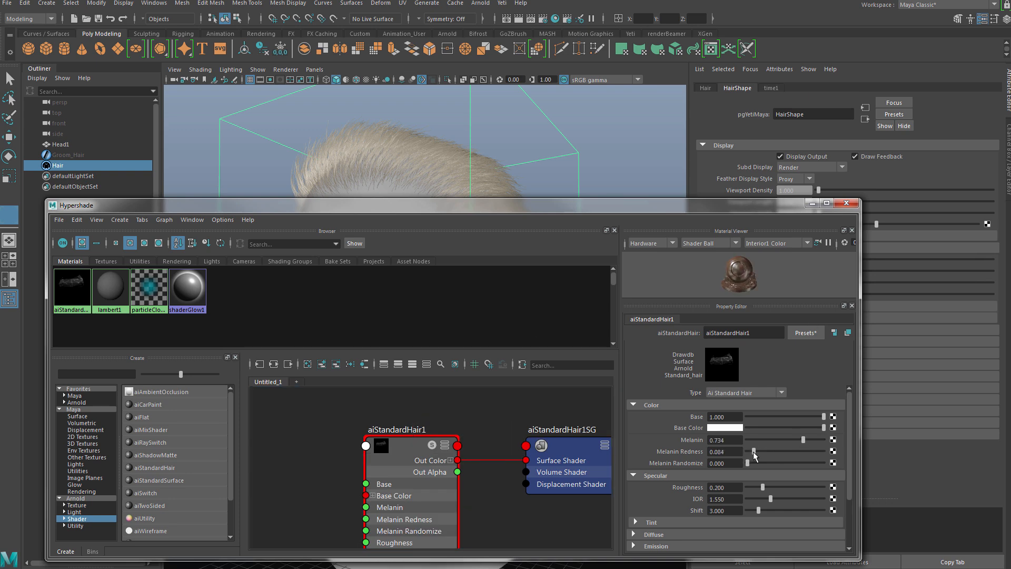
left_click(846, 202)
- Add an Arnold Skydome Light with a Physical Sky as its color
left_click(480, 4)
mouse_move(515, 55)
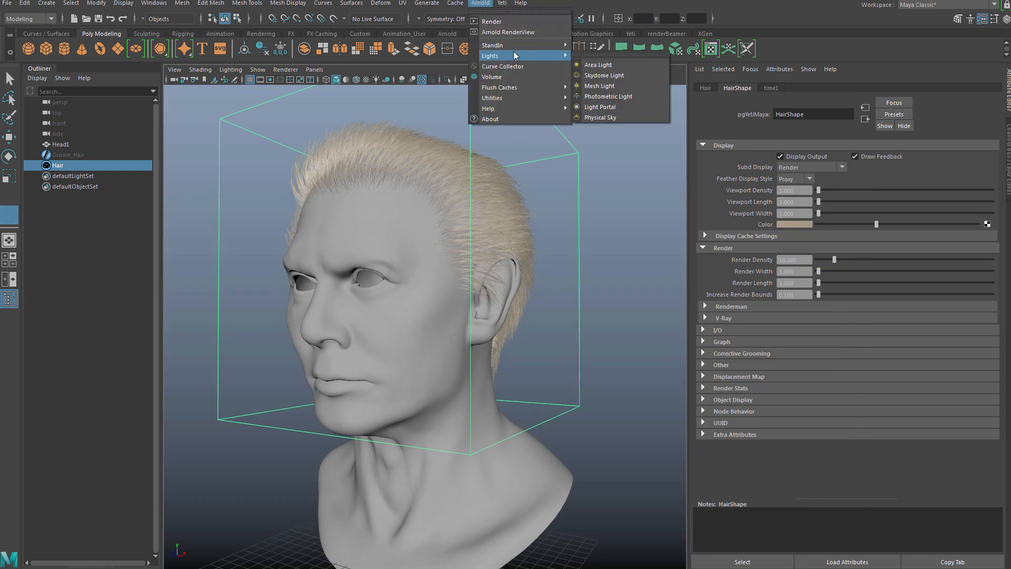
left_click(604, 76)
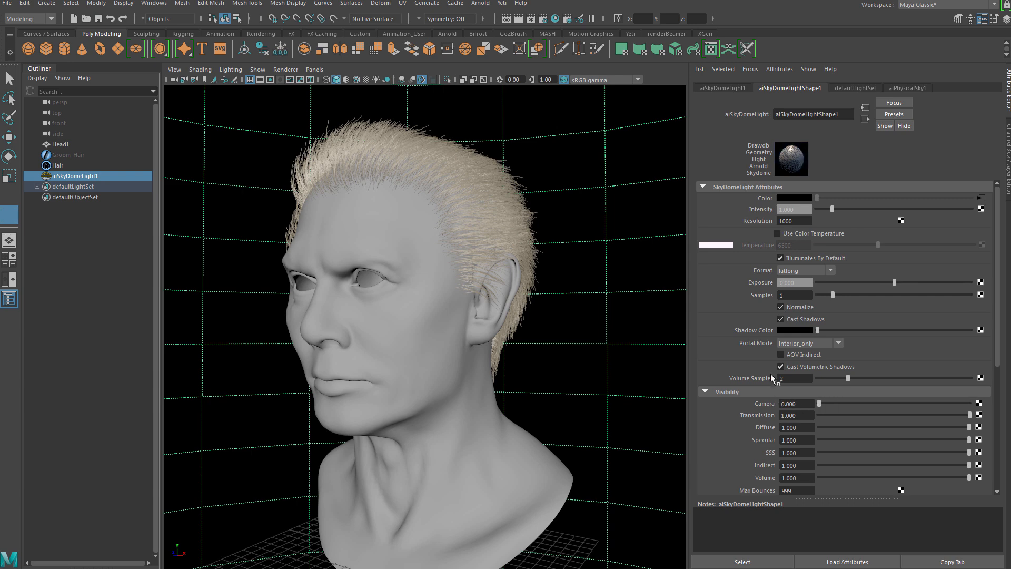
left_click(61, 286)
- Set the skydome light's Exposure to 1 and its Samples to 3
left_click(71, 176)
left_click_drag(794, 283, 748, 274)
type("1")
key("Return")
- Frame the hair closely and render it in the Arnold RenderView to check the hair shading
right_click_drag(492, 143, 528, 146, "alt")
middle_click_drag(528, 146, 543, 279, "alt")
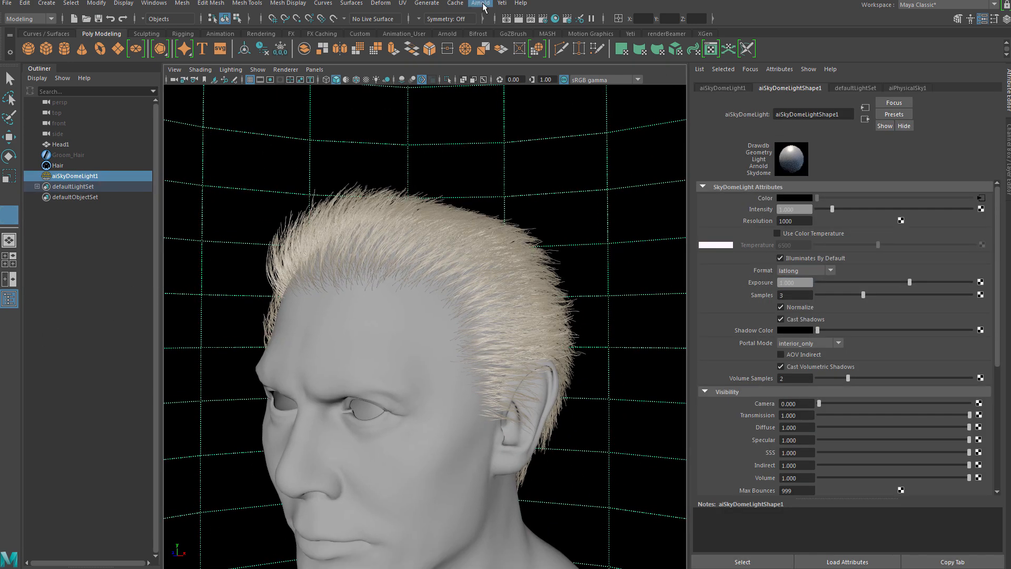
left_click(481, 4)
left_click(493, 14)
double_click(286, 22)
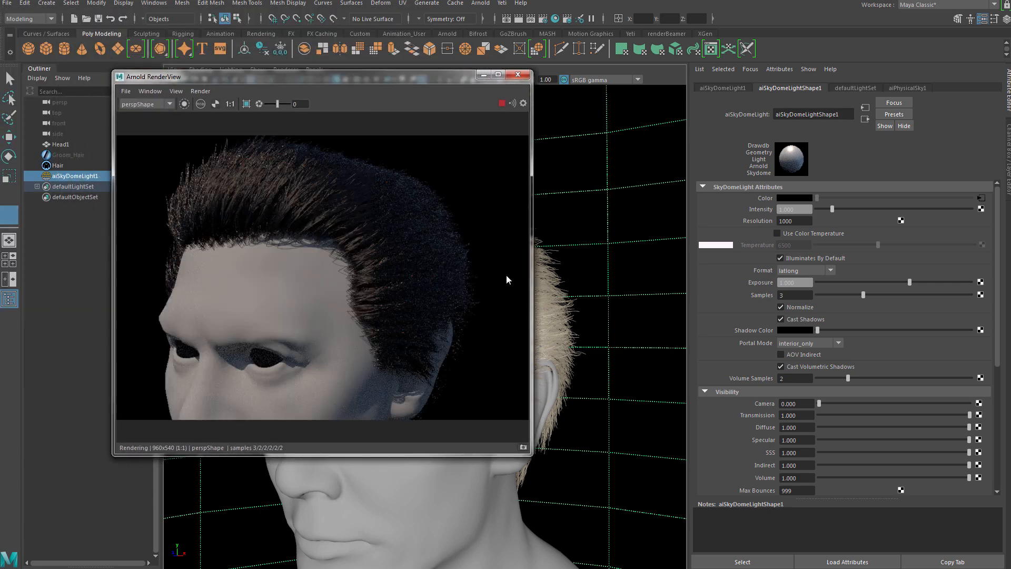
left_click(518, 74)
- Add a Width node fed by scraggle0 in the Hair node's Yeti graph
left_click(95, 167)
left_click(502, 3)
left_click(521, 21)
right_click_drag(768, 440, 659, 469, "alt")
middle_click_drag(658, 469, 581, 412, "alt")
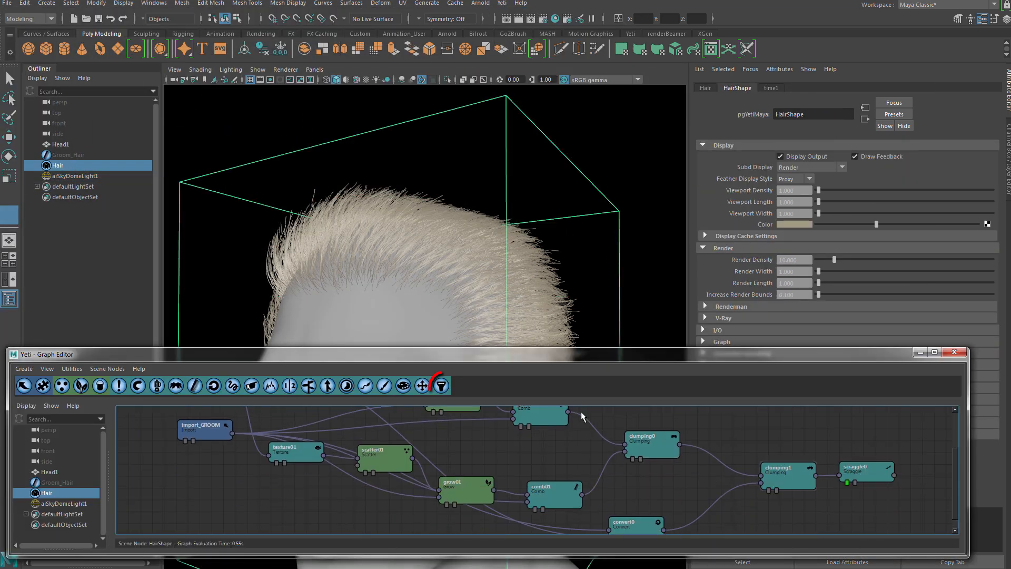
left_click(441, 393)
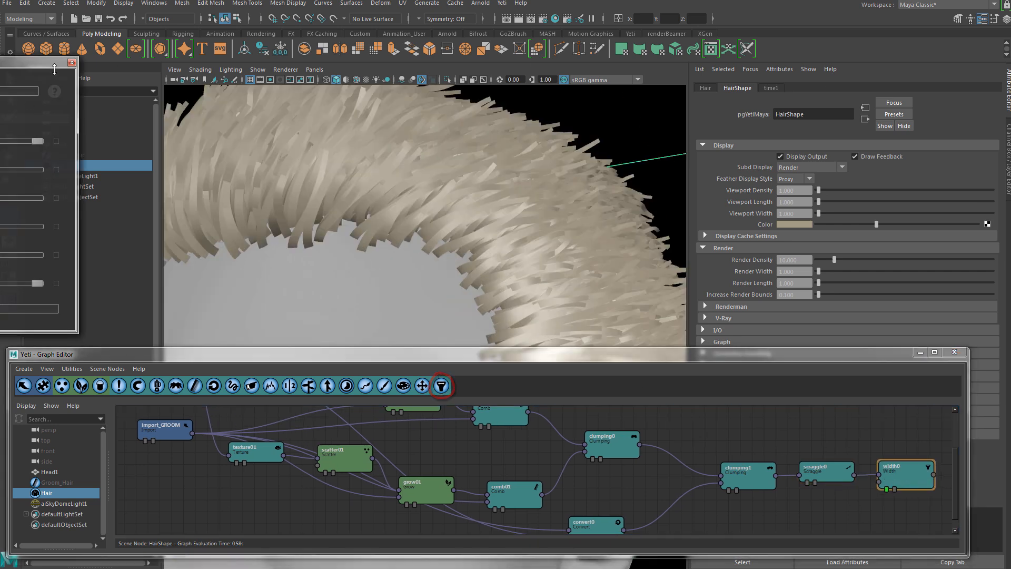
- Set width0's Width Multiplier to 0.05
left_click_drag(17, 65, 294, 209)
left_click_drag(312, 285, 242, 281)
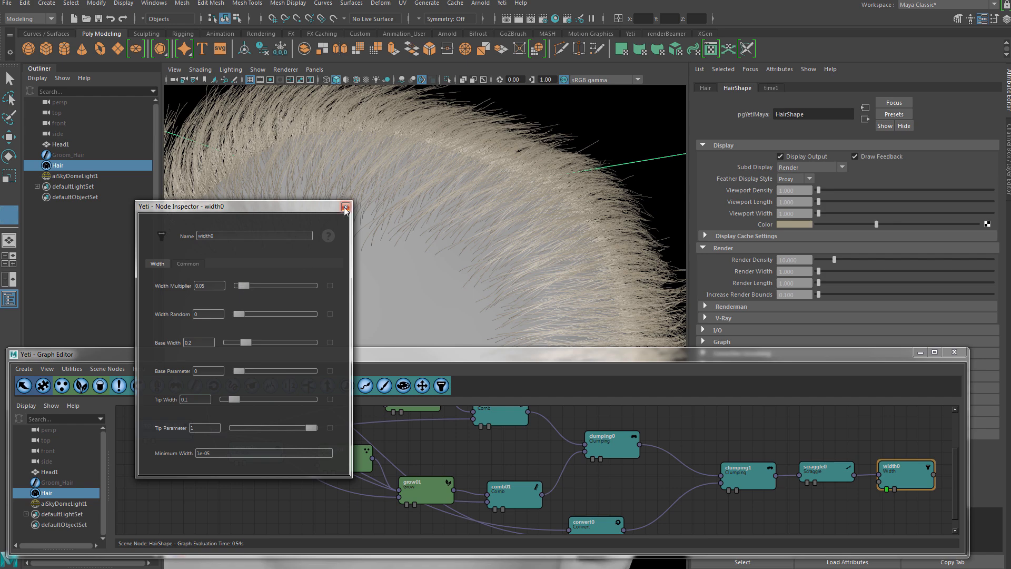
left_click_drag(291, 209, 199, 240)
- Show the resolution gate and render the thinner hair with Arnold
left_click(280, 80)
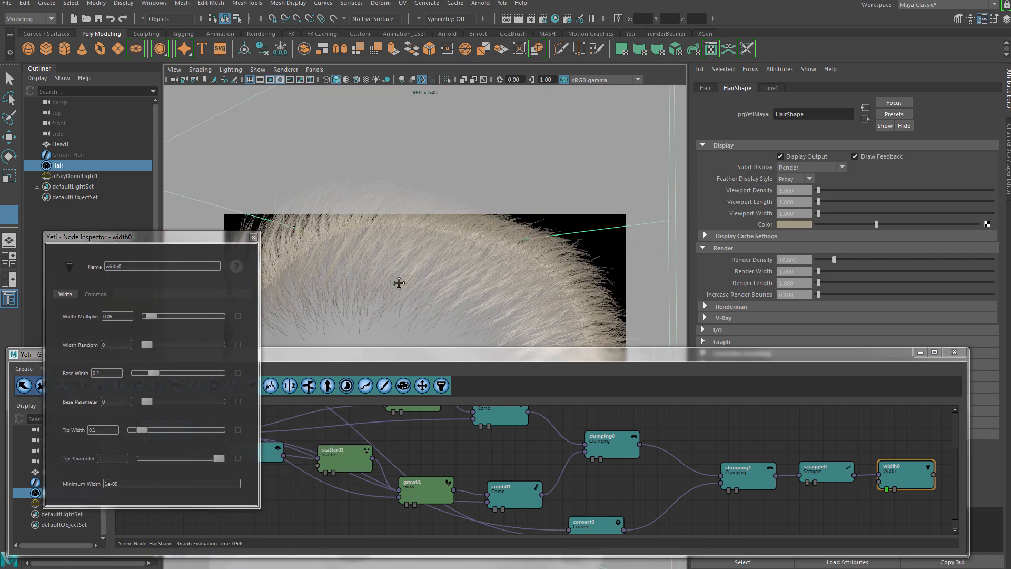
left_click(480, 3)
left_click(490, 22)
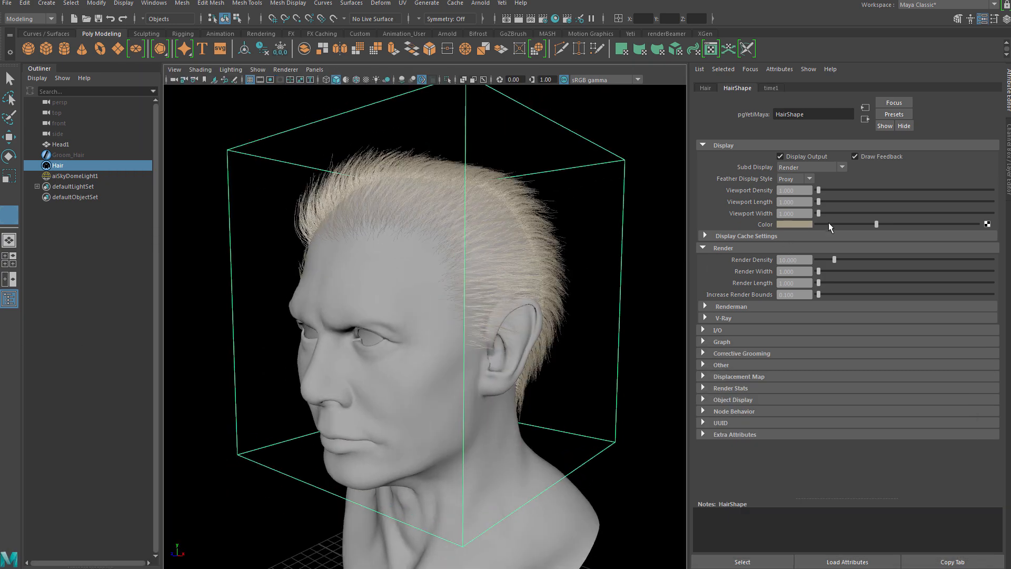
- Set the Hair node's viewport display color to black
left_click_drag(829, 223, 815, 224)
left_click_drag(448, 357, 423, 363, "alt")
left_click(82, 298)
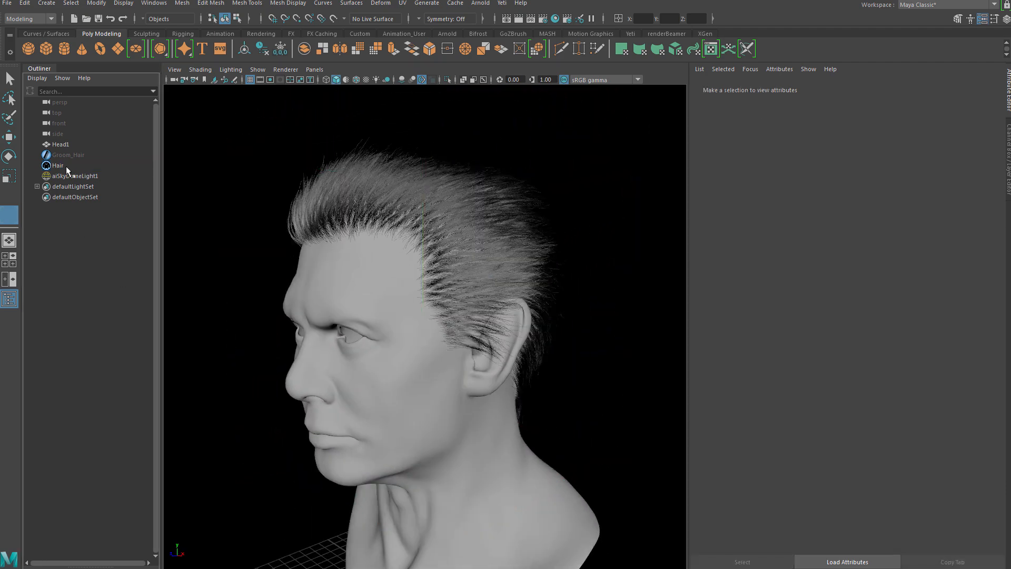
- Hide the aiSkyDomeLight1 light
left_click(75, 176)
key("ctrl+h")
left_click(93, 301)
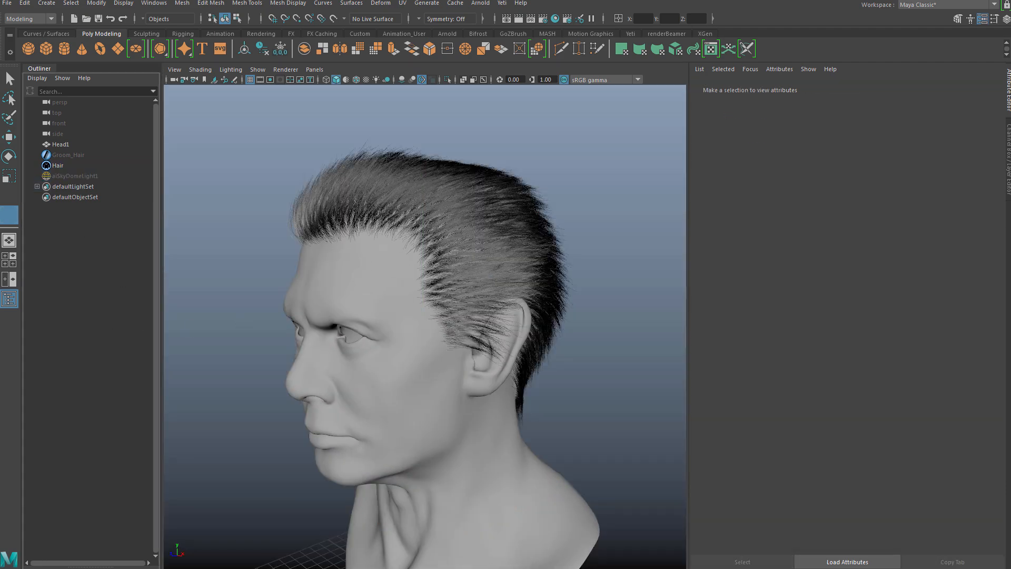
- Hide Hair, unhide Groom_Hair and select the groom
left_click_drag(67, 155, 66, 162)
key("h")
left_click(68, 155)
right_click_drag(447, 316, 494, 323, "alt")
left_click_drag(494, 323, 527, 345, "alt")
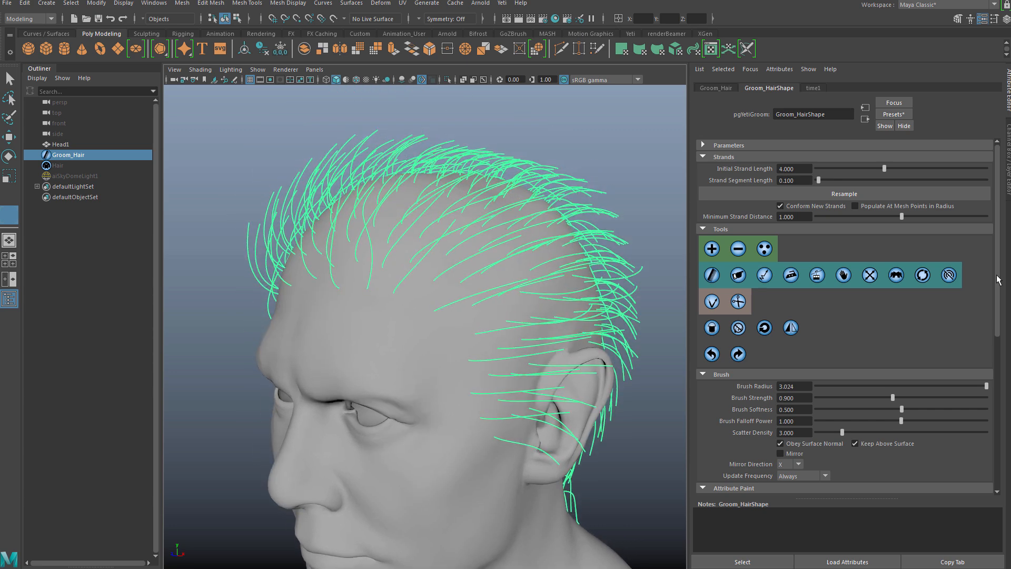
- Display Groom_Hair's painted attributes as a heat map with a Display Size of 0.2
scroll(997, 279, "down", 6)
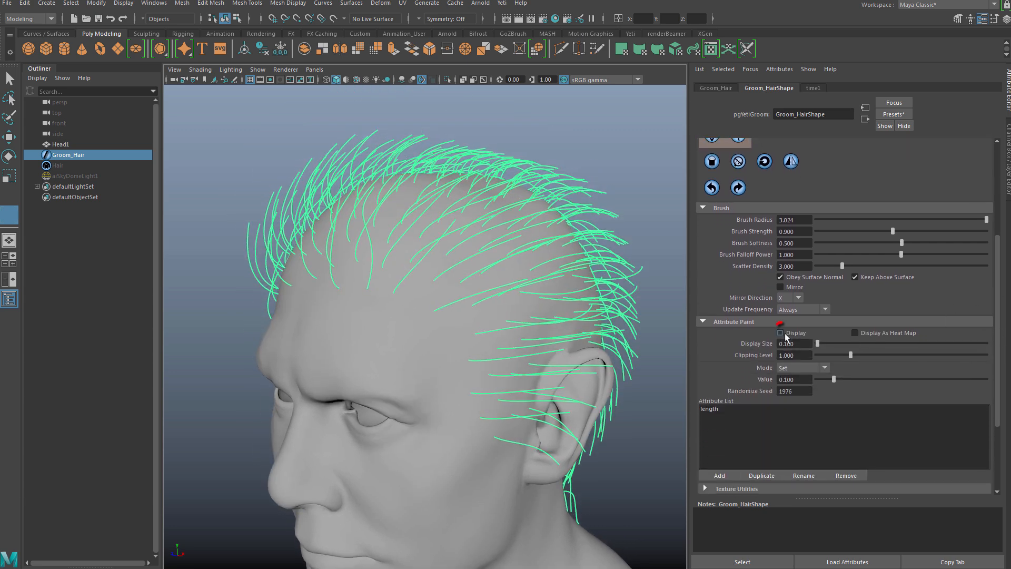
key("Return")
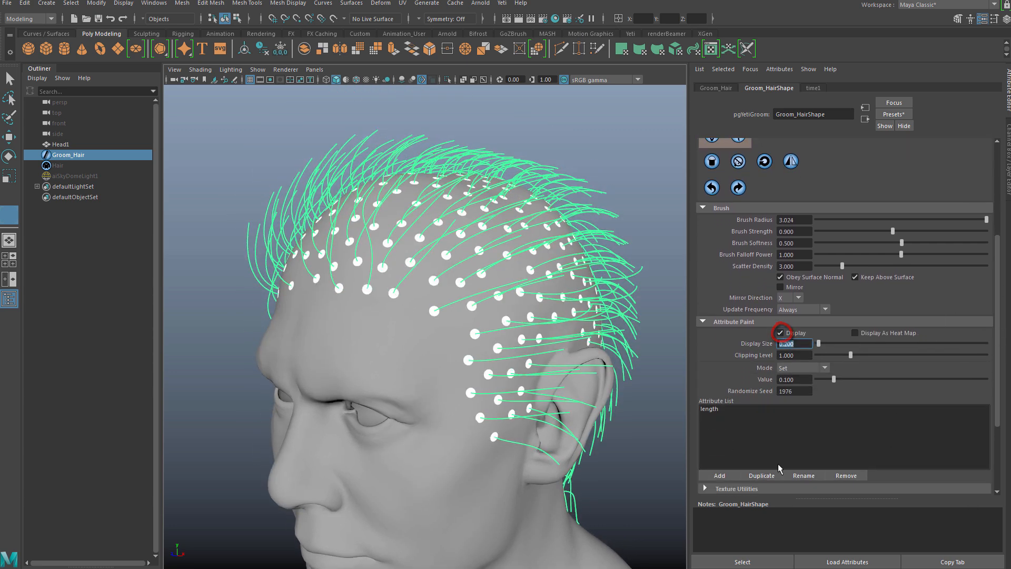
left_click(855, 333)
- Add a groom attribute named Thickness to Groom_Hair
left_click(719, 476)
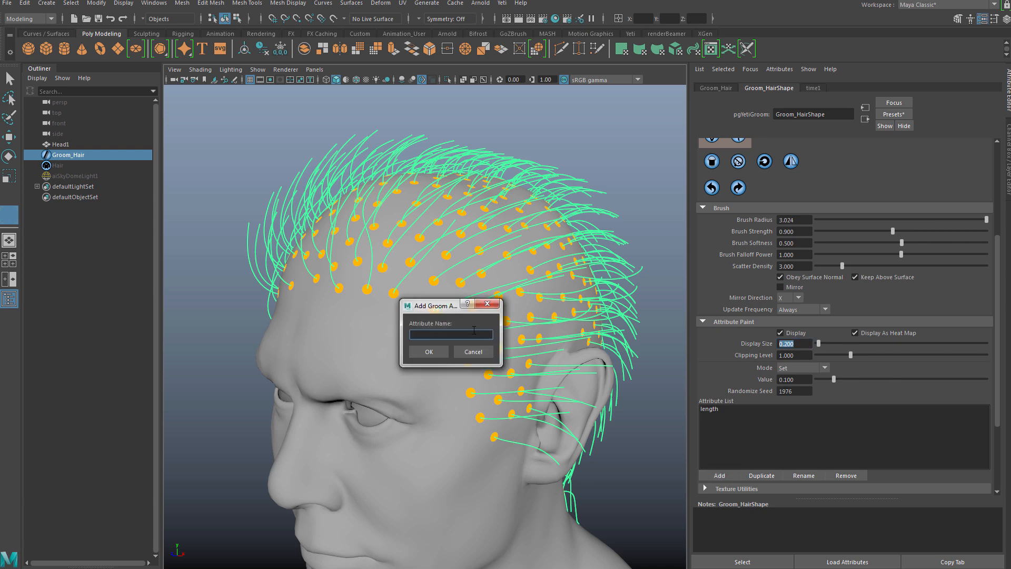
left_click(429, 351)
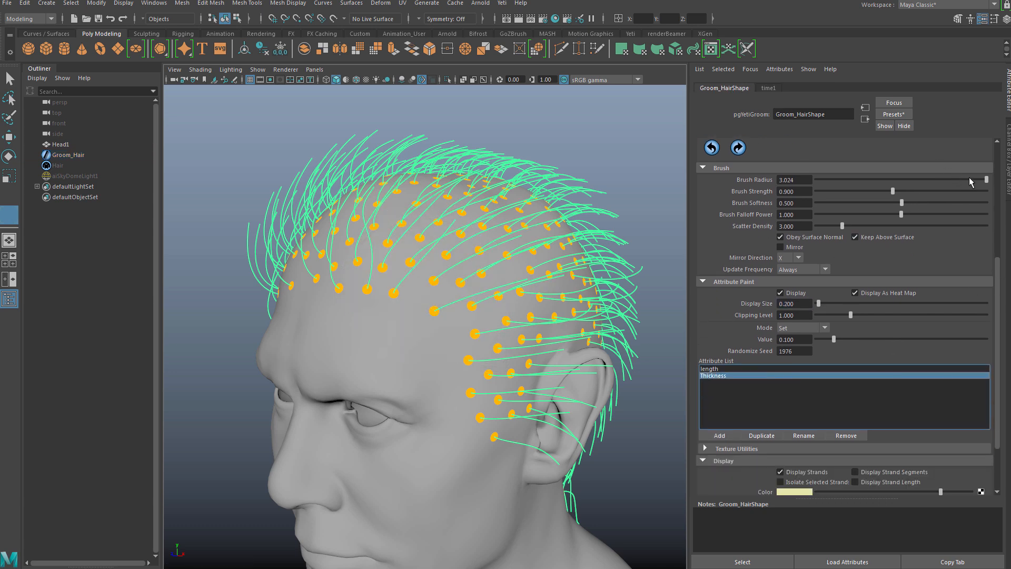
- Paint a Thickness value of 0.3 onto the groom strands around the sides of the head with a brush radius of 1.45
scroll(962, 368, "down", 1)
double_click(785, 306)
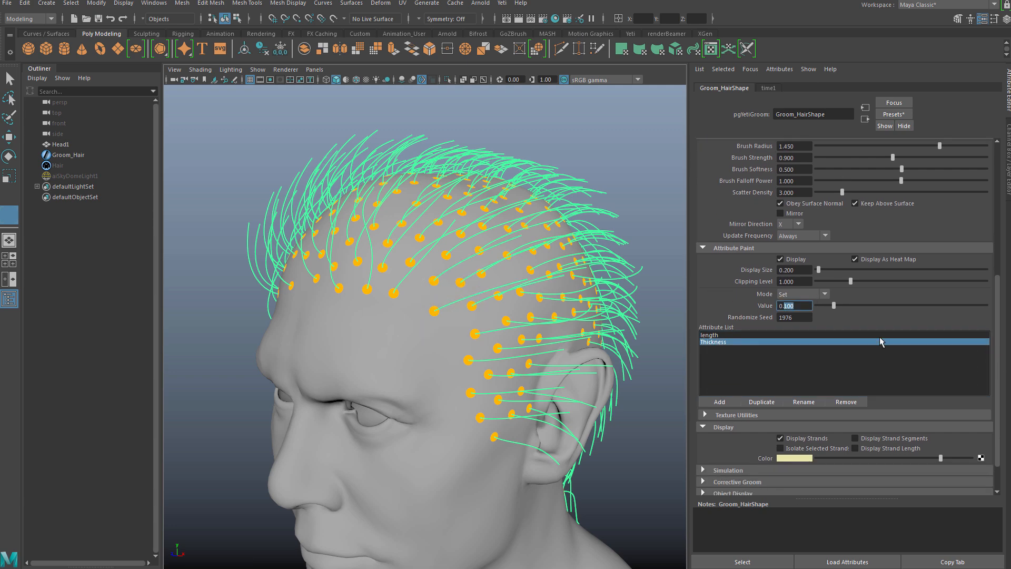
type("3")
key("Return")
mouse_move(429, 401)
left_mouse_down()
mouse_move(500, 402)
mouse_move(485, 395)
mouse_move(492, 348)
mouse_move(553, 295)
mouse_move(372, 312)
left_mouse_up()
mouse_move(369, 312)
left_mouse_down()
mouse_move(468, 319)
mouse_move(505, 464)
left_mouse_up()
left_click_drag(376, 331, 418, 409, "alt")
mouse_move(322, 368)
left_mouse_down("alt")
mouse_move(537, 368)
mouse_move(410, 279)
mouse_move(508, 344)
left_mouse_up("alt")
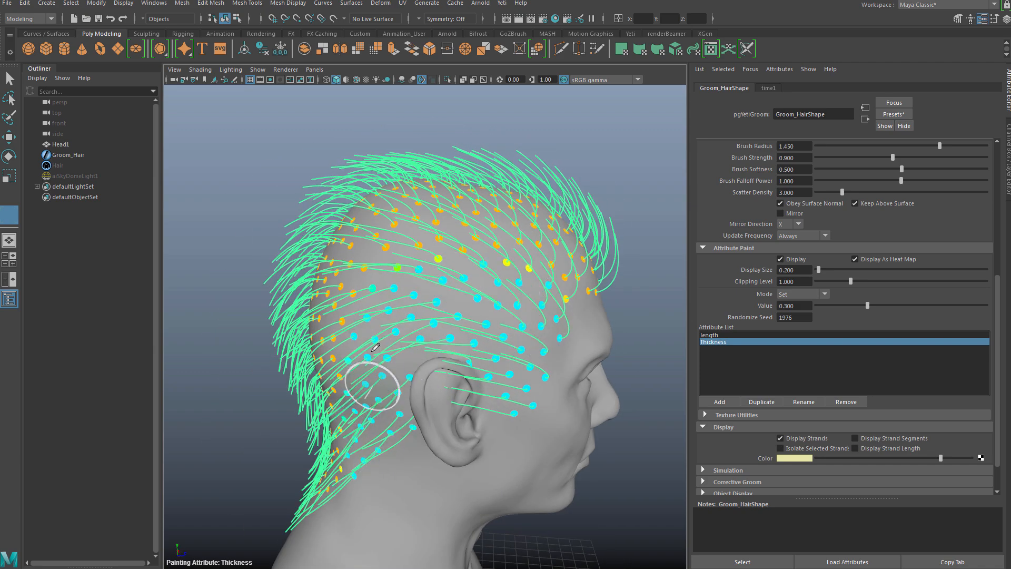
left_click_drag(352, 340, 384, 361, "alt")
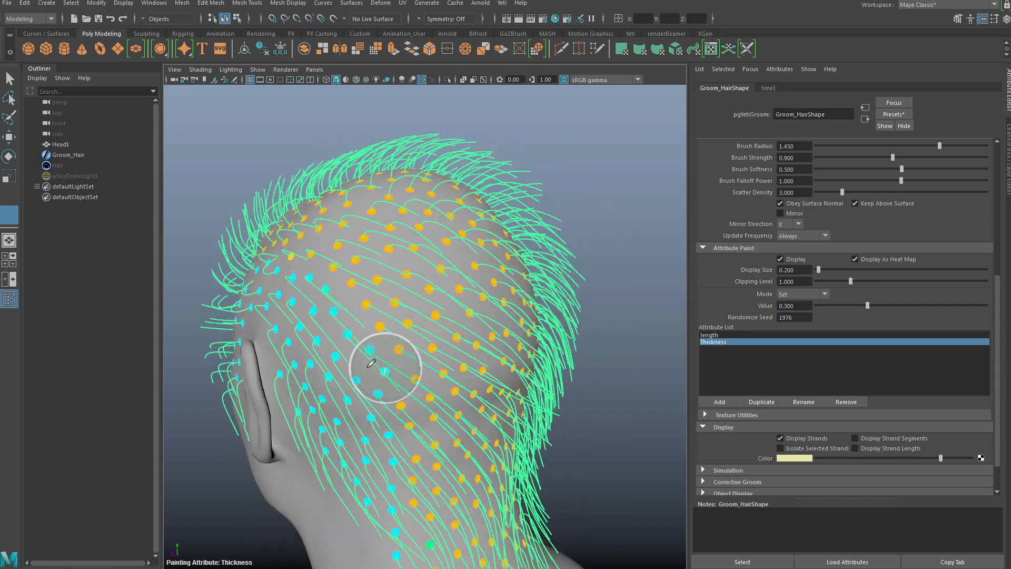
mouse_move(345, 294)
left_mouse_down("alt")
mouse_move(327, 310)
mouse_move(462, 225)
left_mouse_up("alt")
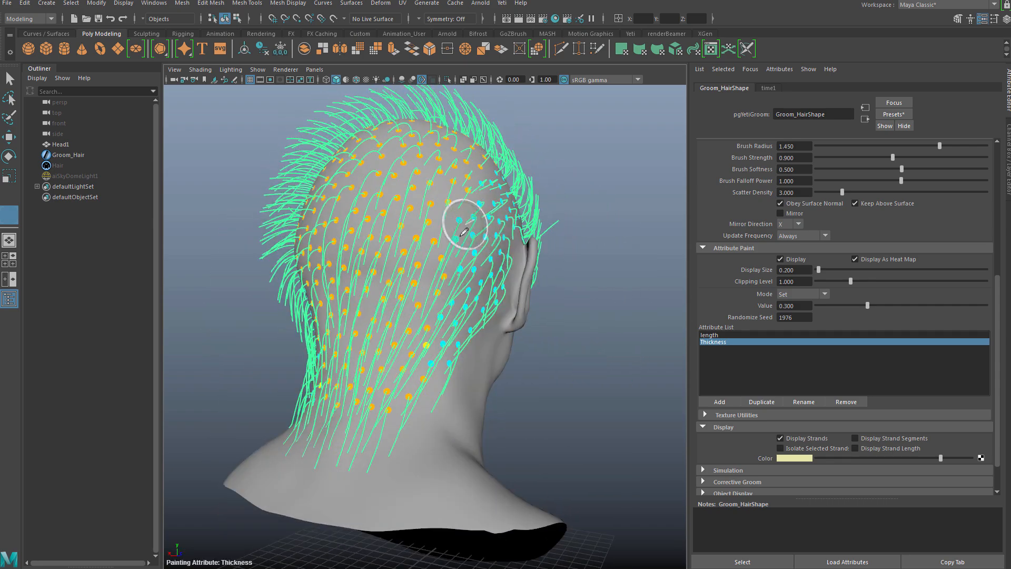
left_click_drag(430, 351, 417, 287, "alt")
left_click_drag(384, 394, 493, 376, "alt")
key("q")
- Unhide and select the Hair node and lower its Viewport Density
left_click(67, 163)
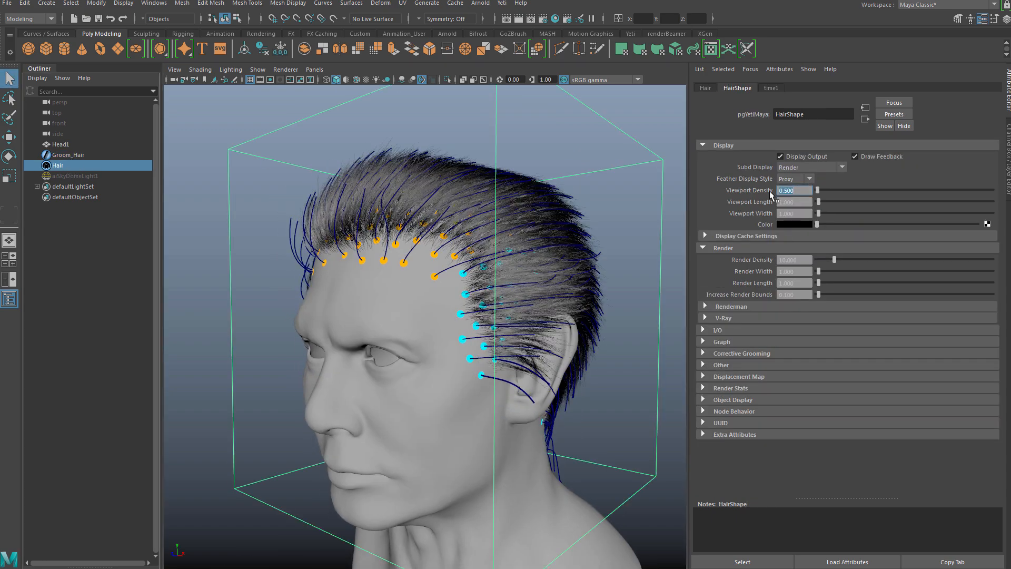
right_click_drag(484, 289, 555, 300, "alt")
middle_click_drag(555, 300, 529, 358, "alt")
- Insert an attribute node for the Float attribute Thickness between scraggle0 and width0 in Hair's Yeti graph
left_click(502, 4)
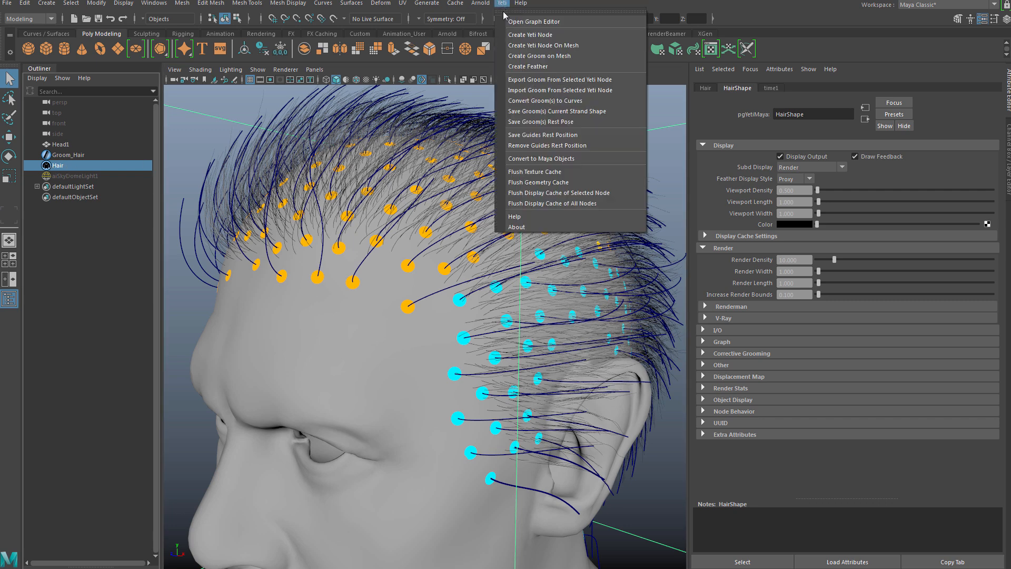
left_click(533, 21)
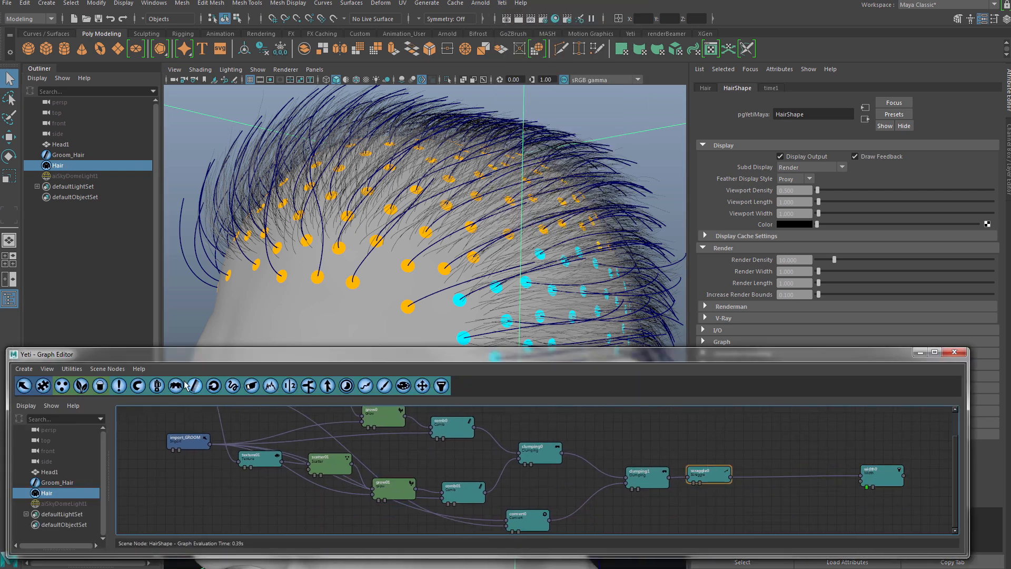
left_click(119, 386)
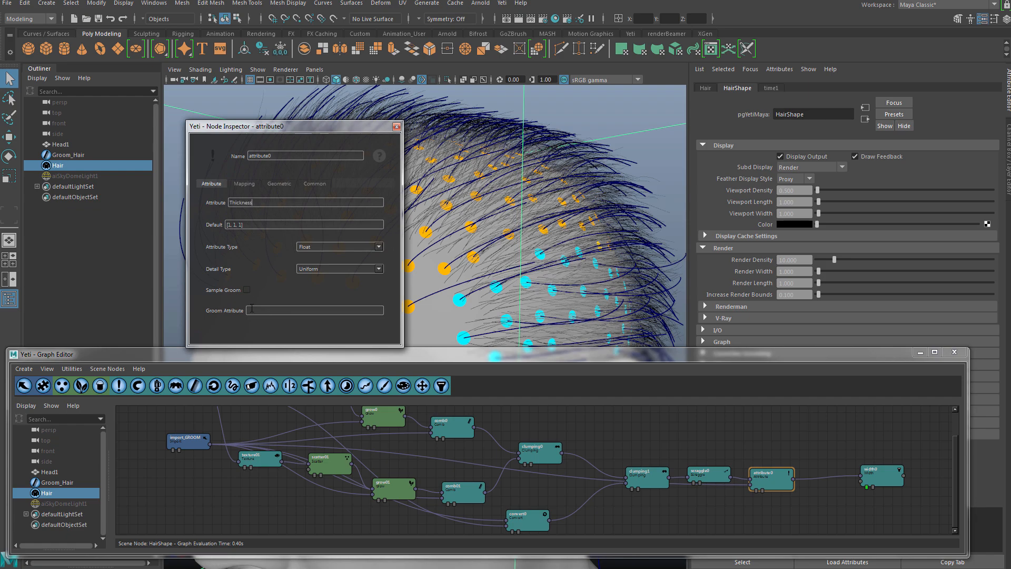
left_click(396, 126)
- Set the Width Multiplier of width0 to 0.05*Thickness
double_click(880, 474)
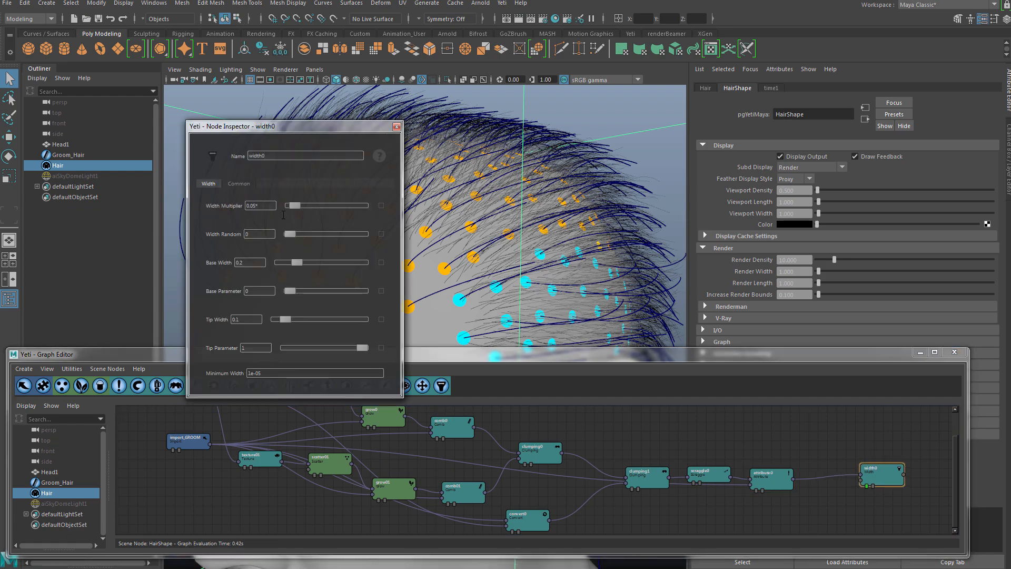
key("ctrl+v")
key("Return")
left_click(396, 127)
- Unhide aiSkyDomeLight1, frame the hairline in the resolution gate and render it with Arnold
mouse_move(425, 165)
right_mouse_down("alt")
mouse_move(533, 238)
mouse_move(428, 176)
right_mouse_up("alt")
left_click(75, 177)
left_click(954, 352)
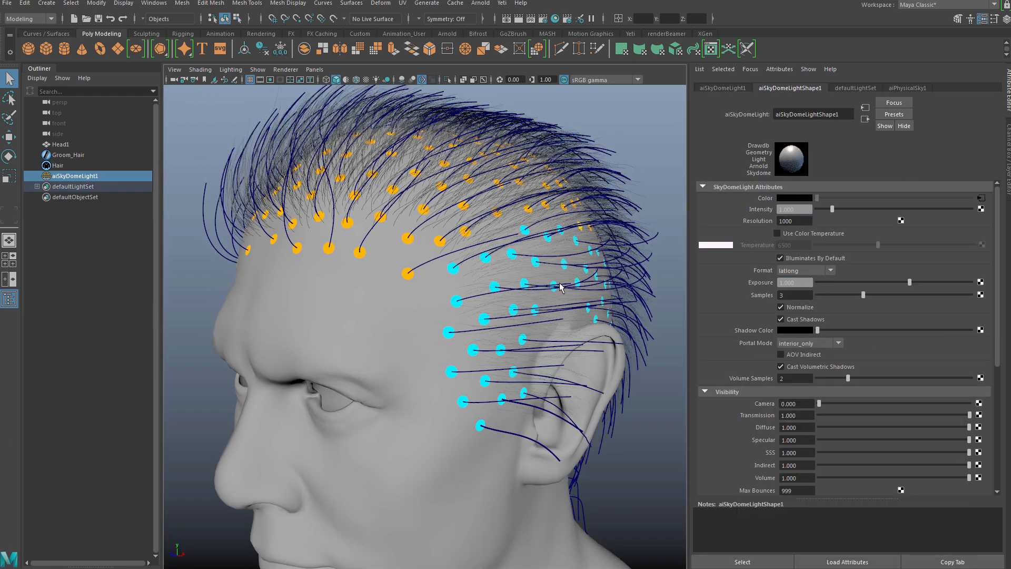
left_click(270, 79)
left_click(482, 4)
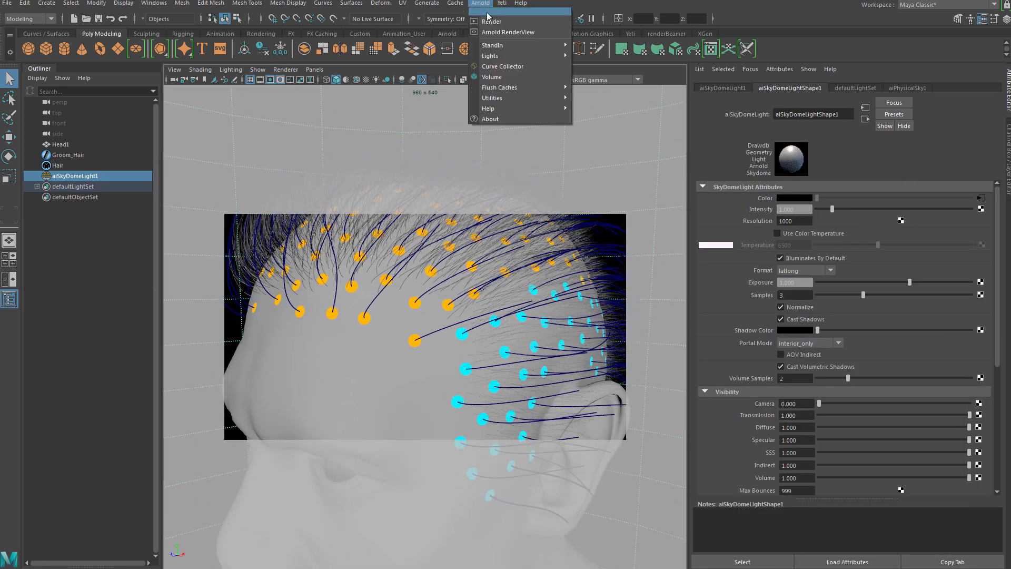
left_click(491, 22)
left_click(525, 75)
left_click(270, 80)
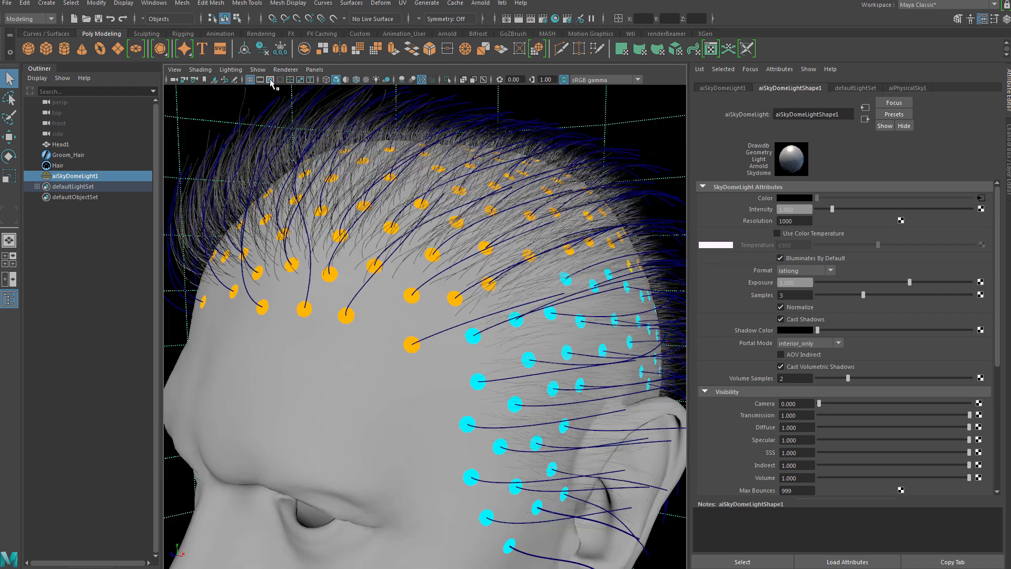
- Hide Groom_Hair and the aiSkyDomeLight1 light
left_click(64, 157)
key("h")
left_click(67, 176)
key("h")
- Set Hair's Viewport Density to 3 with the whole bust in view
scroll(428, 307, "down", 5)
left_click_drag(428, 307, 387, 276, "alt")
left_click(66, 165)
type("1")
key("Return")
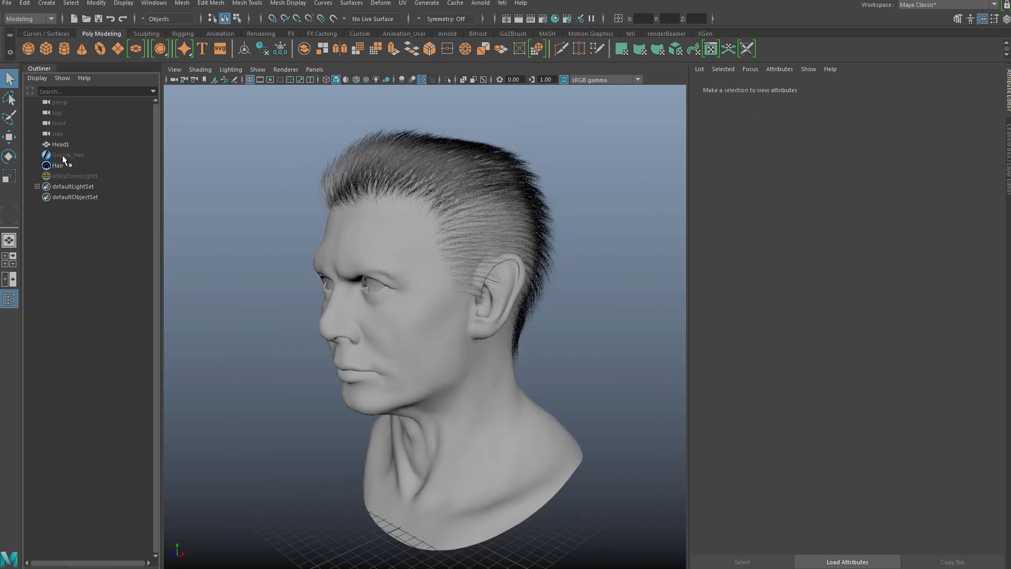
- Hide Hair, unhide Groom_Hair and enable Simulation on the groom
left_click_drag(62, 155, 64, 165)
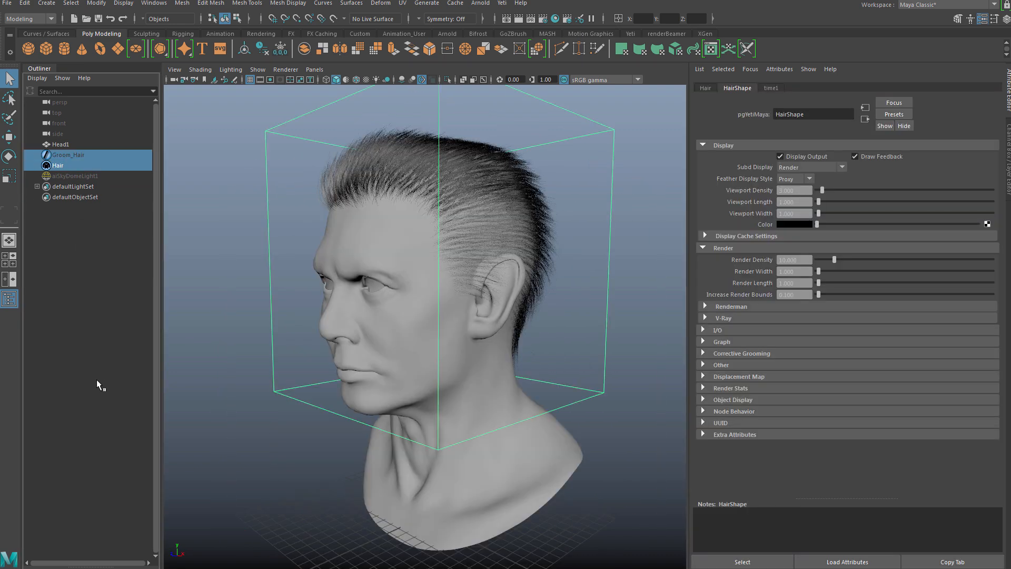
key("h")
left_click(82, 156)
left_click(745, 439)
left_click(780, 452)
scroll(777, 450, "down", 3)
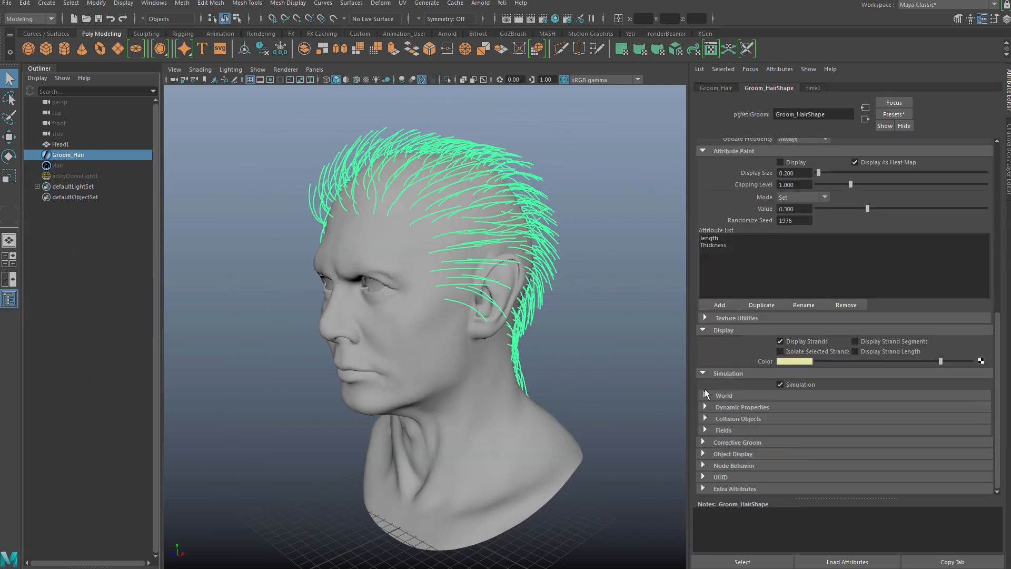
- Set the groom's dynamic properties to Mass 0.2, Stiffness 0.949 and Tip Stiffness 0.865
left_click(705, 396)
left_click(770, 428)
key("Return")
left_click(705, 396)
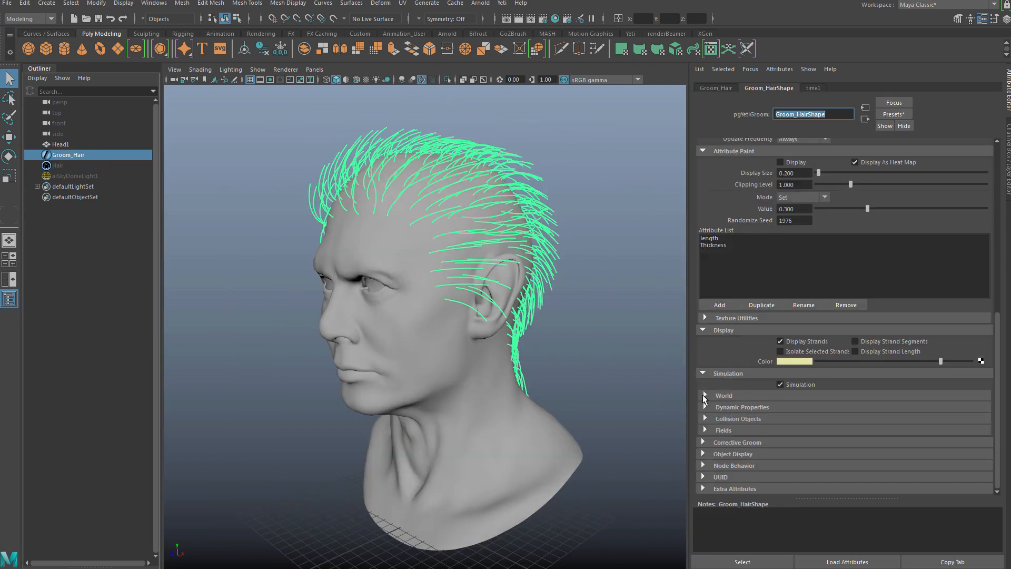
left_click(704, 407)
scroll(842, 348, "down", 2)
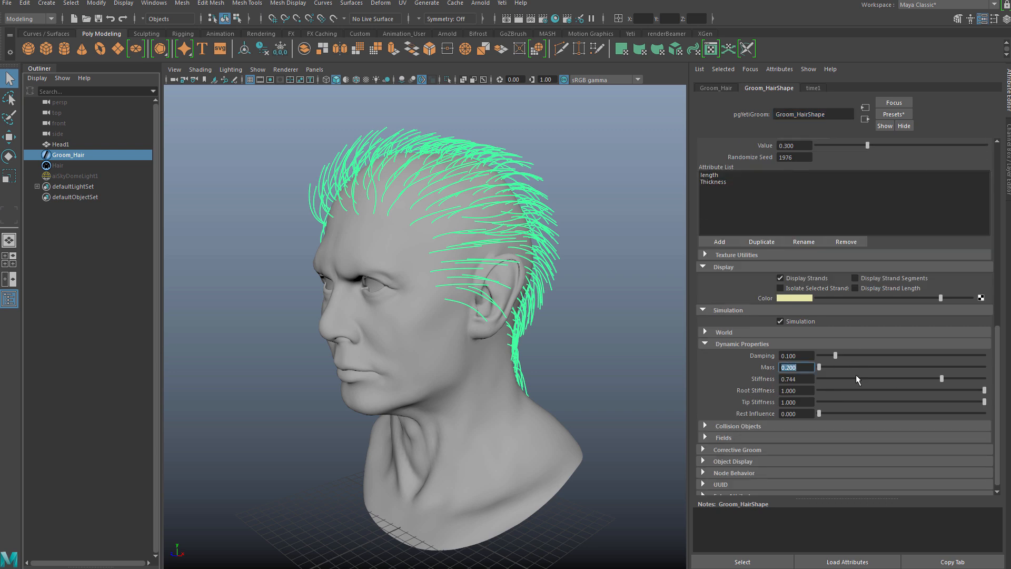
left_click_drag(968, 378, 962, 402)
- Enable Collisions on Groom_Hair with Head1Shape as the collision object
left_click(704, 426)
scroll(778, 451, "down", 3)
left_click(778, 450)
- Create a texture reference object for the Head1 mesh
left_click(295, 226)
left_click(359, 325)
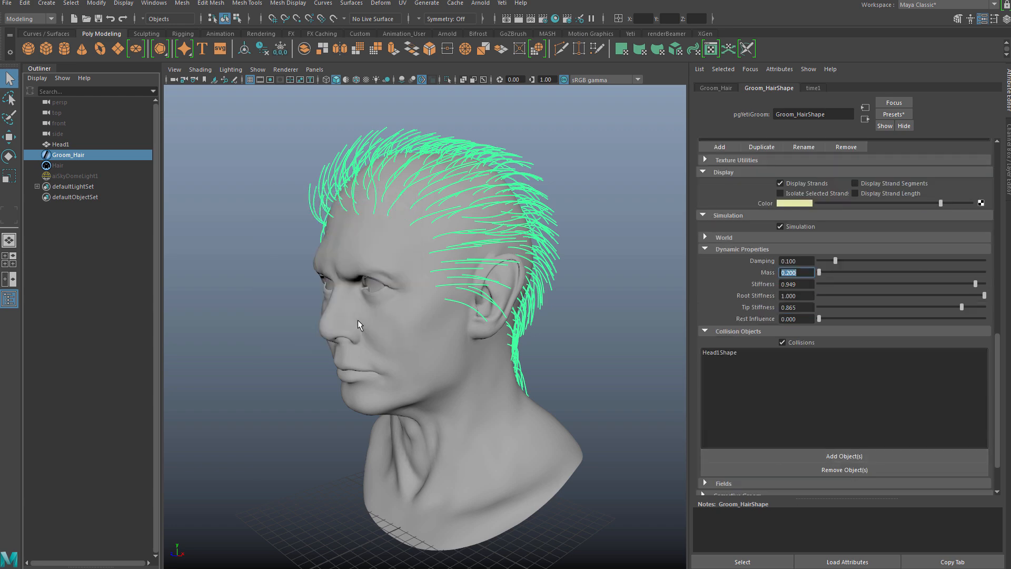
left_click(422, 469)
key("space")
left_click(397, 431)
left_click(416, 520)
left_click(85, 333)
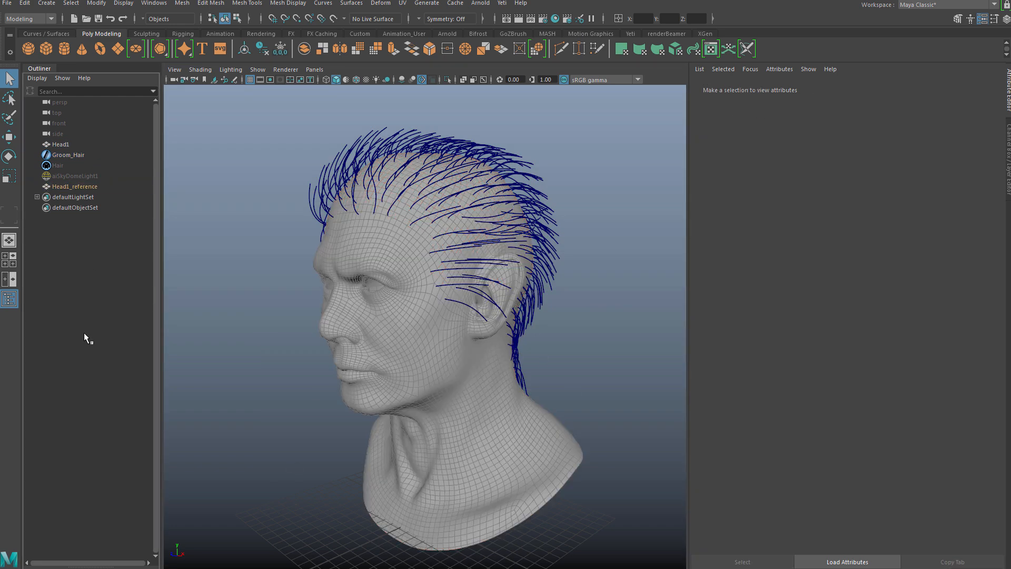
- Hide Head1_reference and Groom_Hair, and show the transform channels of Head1
left_click(71, 154)
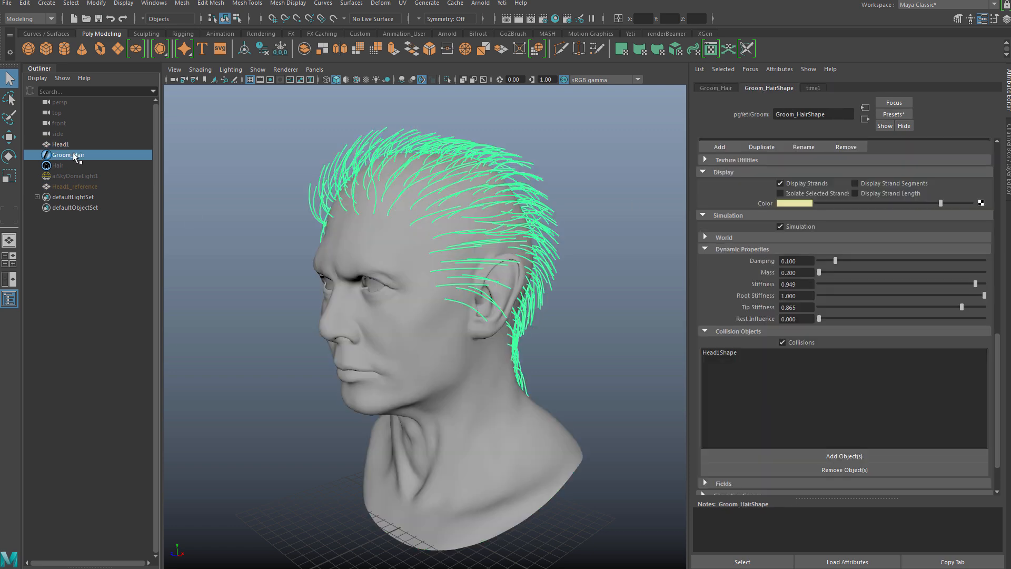
key("ctrl+h")
left_click(62, 144)
left_click(1008, 159)
right_click_drag(537, 399, 362, 523, "alt")
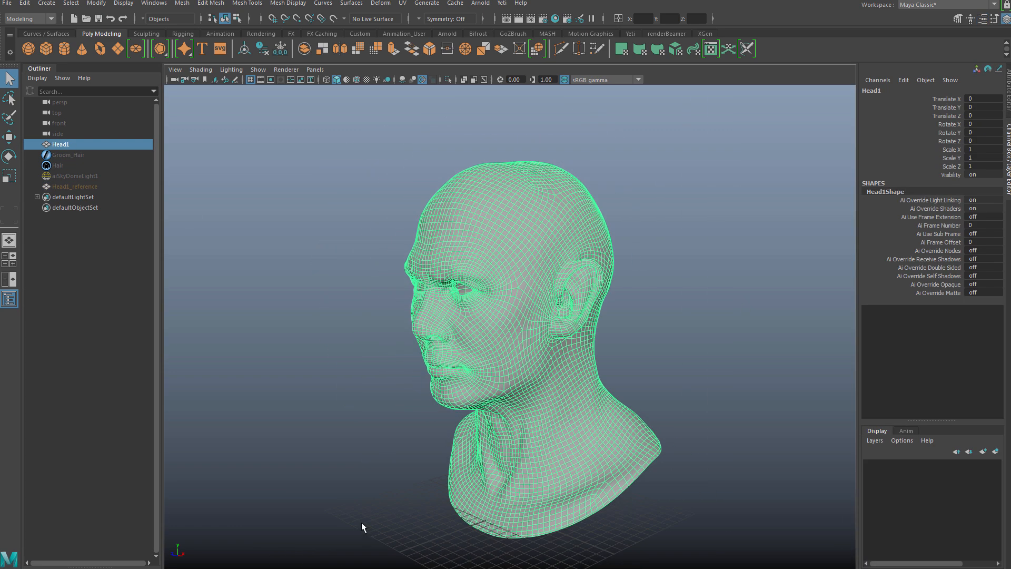
- Set a keyframe on Head1's Rotate Y channel for the head's starting pose
left_click_drag(944, 125, 949, 140)
right_click(951, 140)
left_click(955, 158)
left_click(946, 133)
right_click(947, 132)
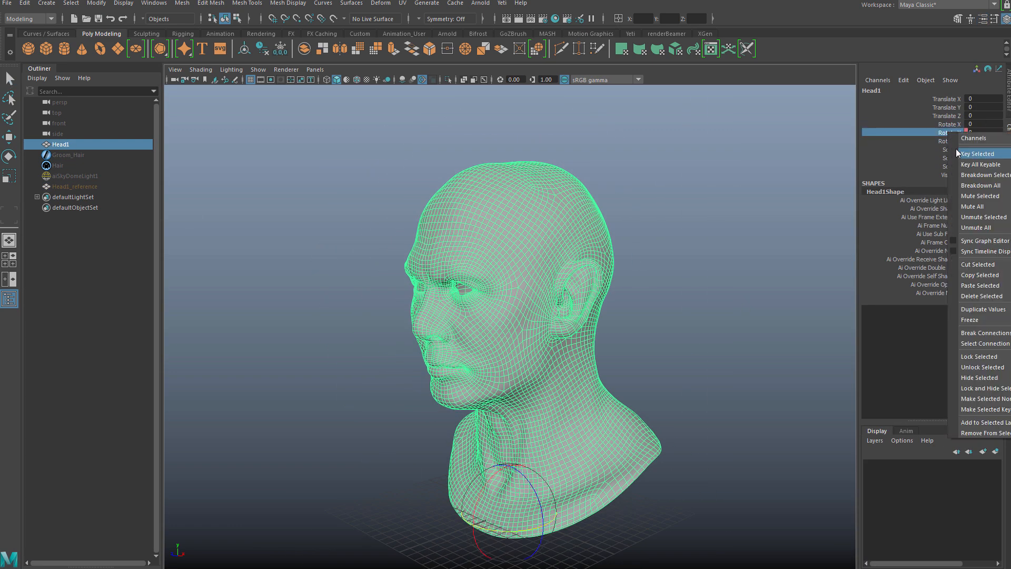
left_click(958, 154)
- Turn Head1 about its Y axis and keyframe the new Rotate Y value
left_click_drag(488, 528, 544, 530)
right_click(954, 133)
left_click(967, 154)
- Unhide Groom_Hair and preview the simulated strands on the turning head
left_click(68, 154)
key("shift+h")
left_click(91, 274)
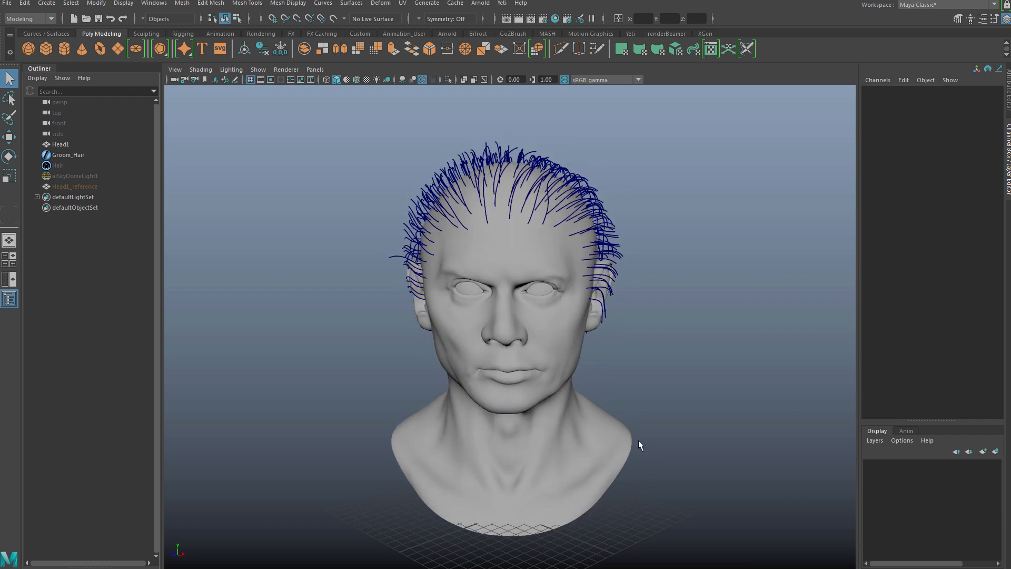
- Hide Groom_Hair, unhide and frame Hair, and review a playblast of the head-turn animation
left_click(77, 160)
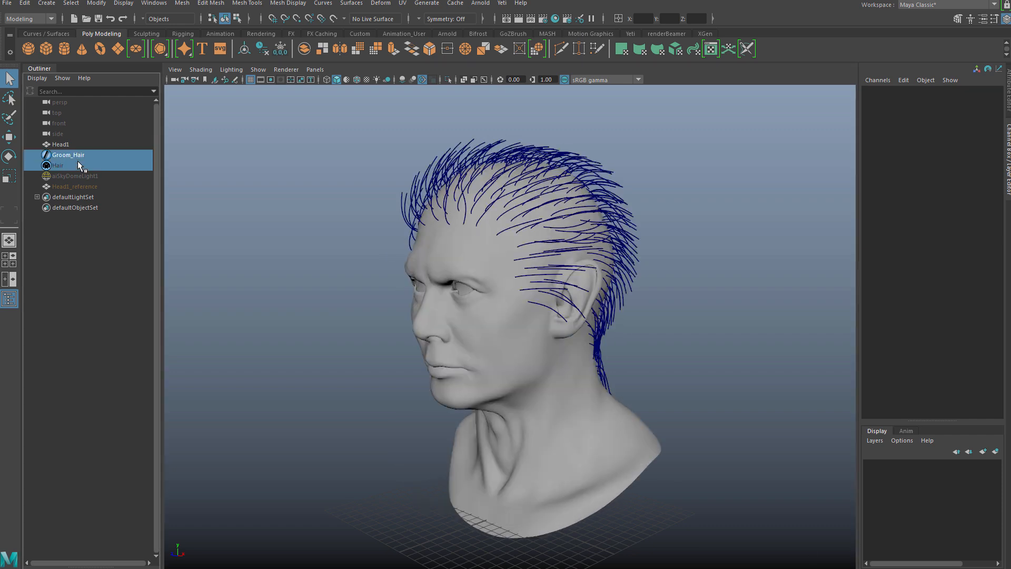
key("f")
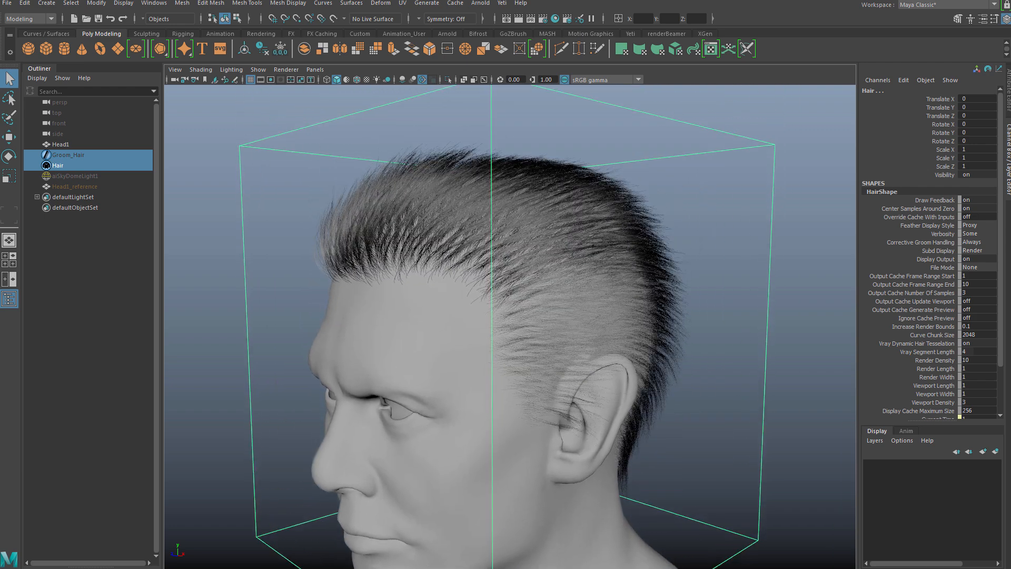
left_click(154, 4)
left_click(255, 138)
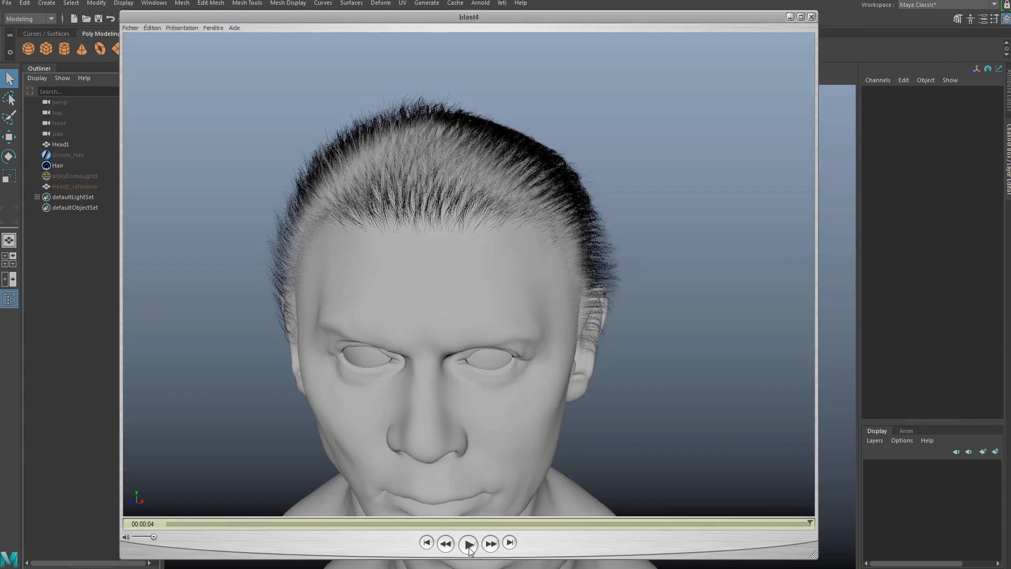
left_click(469, 544)
left_click(811, 17)
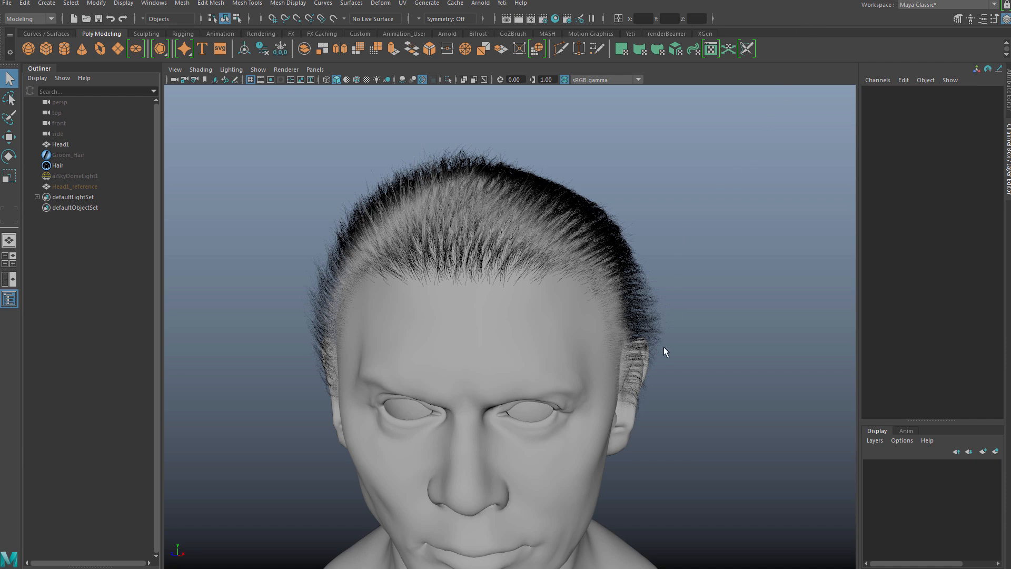
right_click_drag(658, 351, 604, 345, "alt")
middle_click_drag(605, 330, 614, 301, "alt")
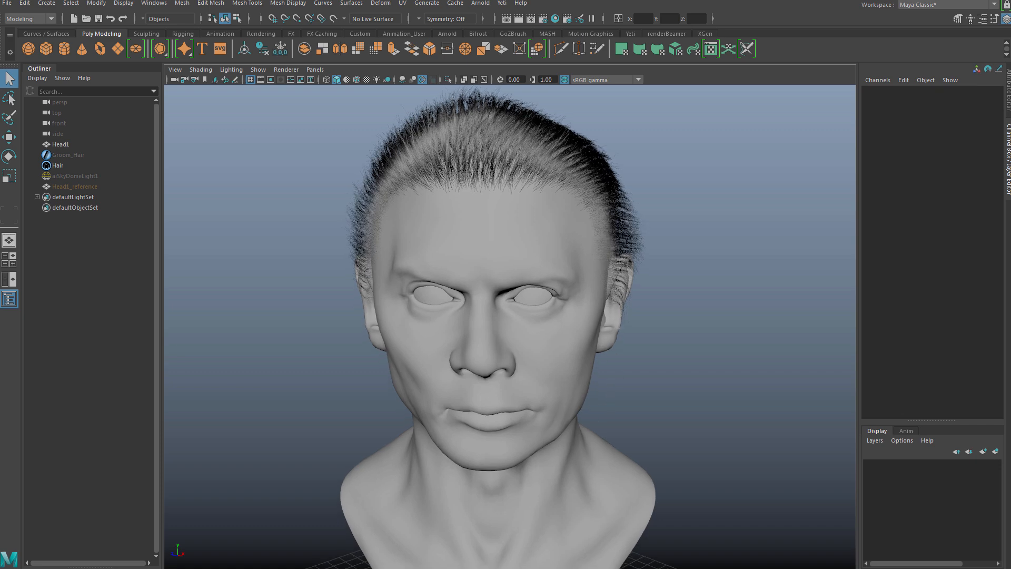